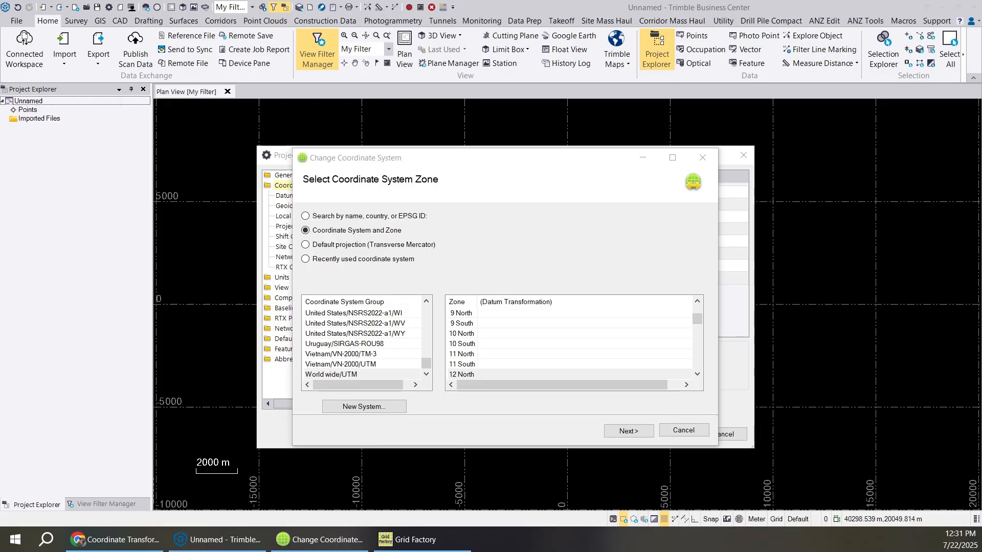
- Set the project's coordinate system group to World wide/UTM and its zone to 12 North
{"action": "left_click", "coordinate": [416, 540]}
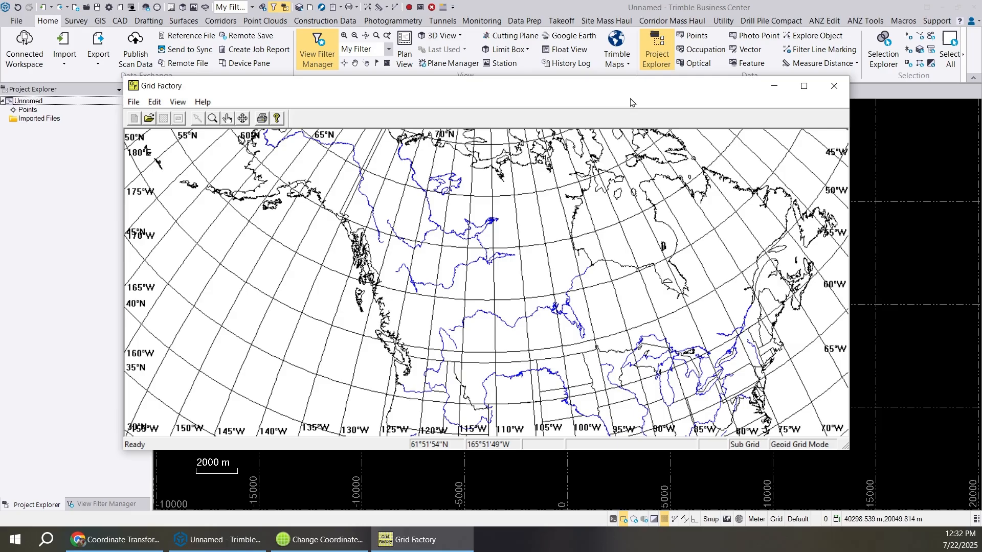
{"action": "left_click", "coordinate": [769, 89]}
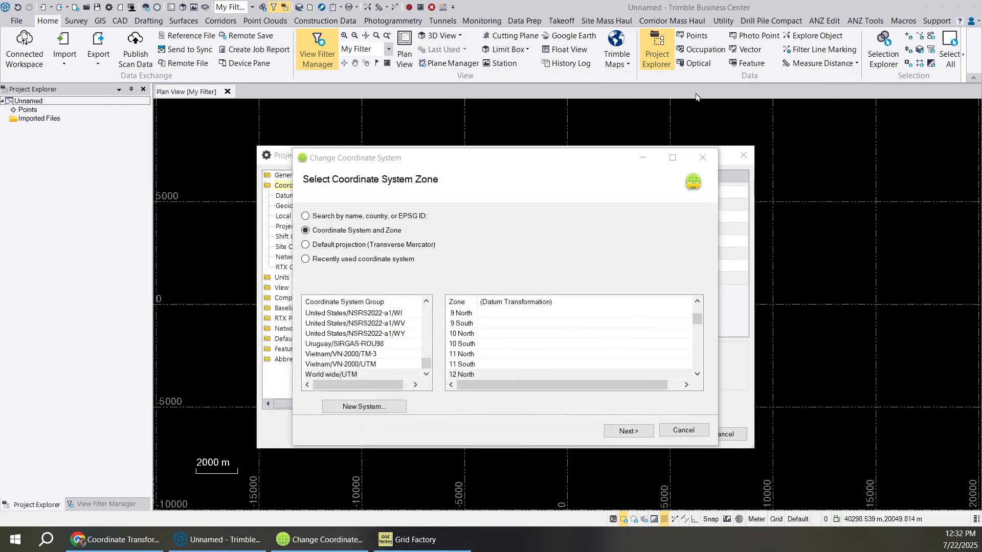
{"action": "left_click", "coordinate": [356, 377]}
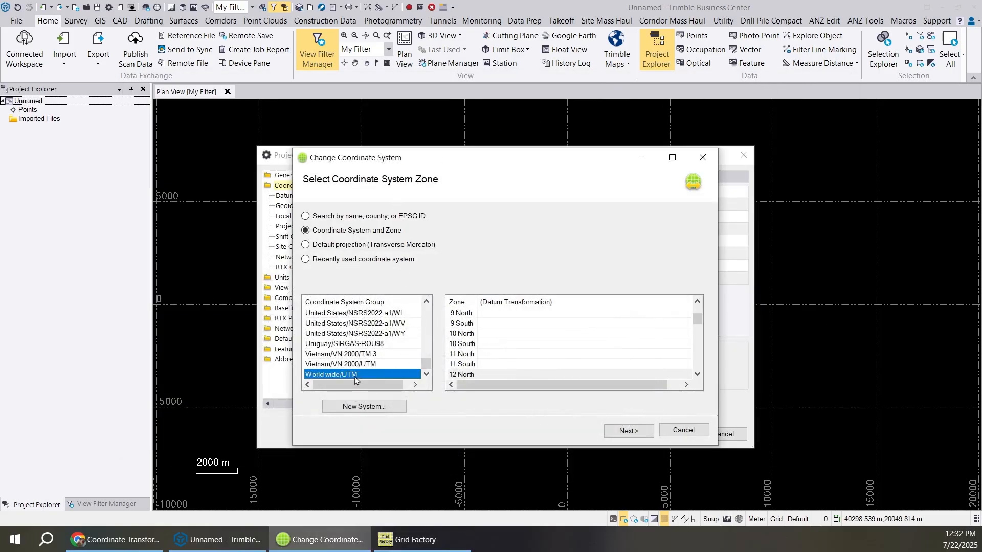
{"action": "left_click", "coordinate": [459, 374]}
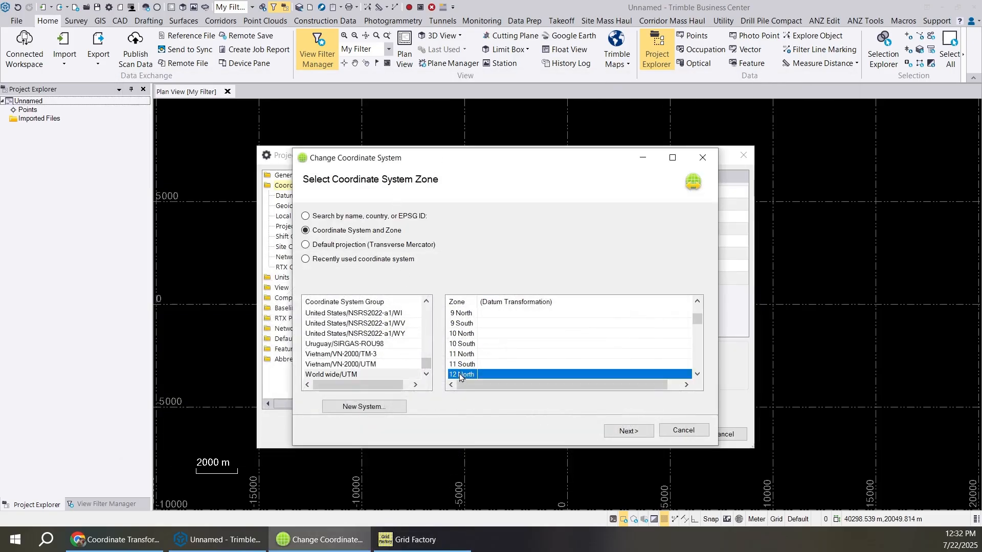
{"action": "left_click", "coordinate": [628, 430]}
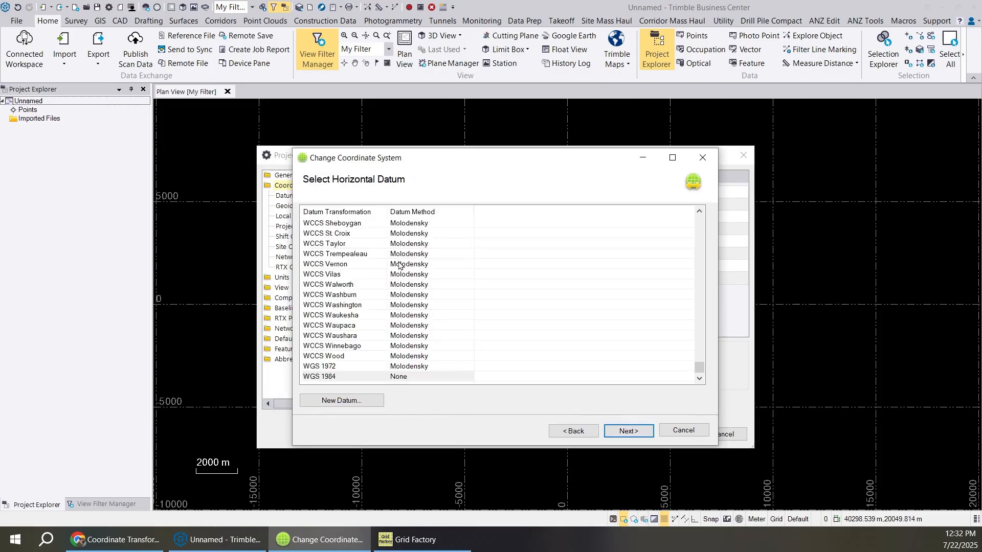
- Choose NAD 1983 (Canada) with the Molodensky method as the horizontal datum
{"action": "left_click", "coordinate": [385, 277]}
{"action": "key", "text": "n"}
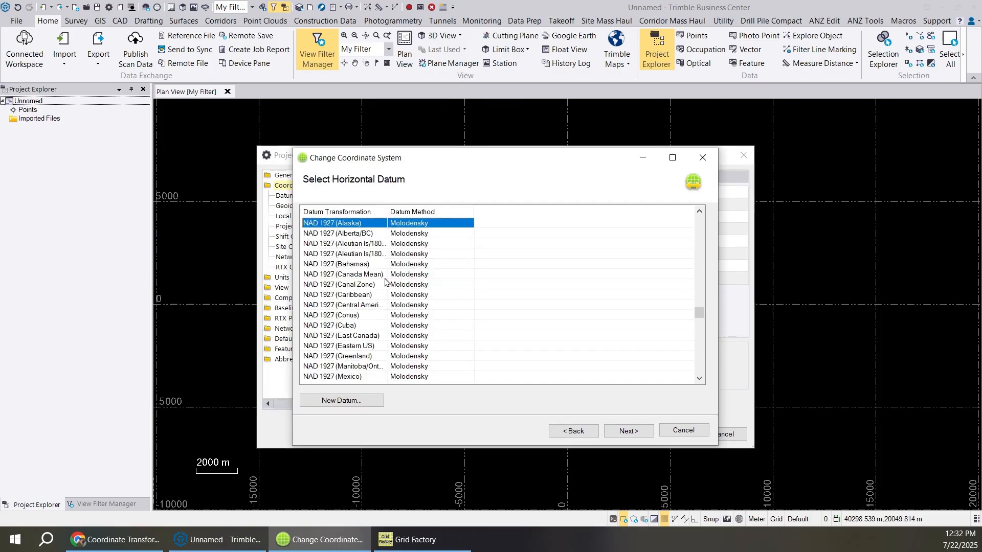
{"action": "scroll", "coordinate": [385, 280], "scroll_direction": "down", "scroll_amount": 9}
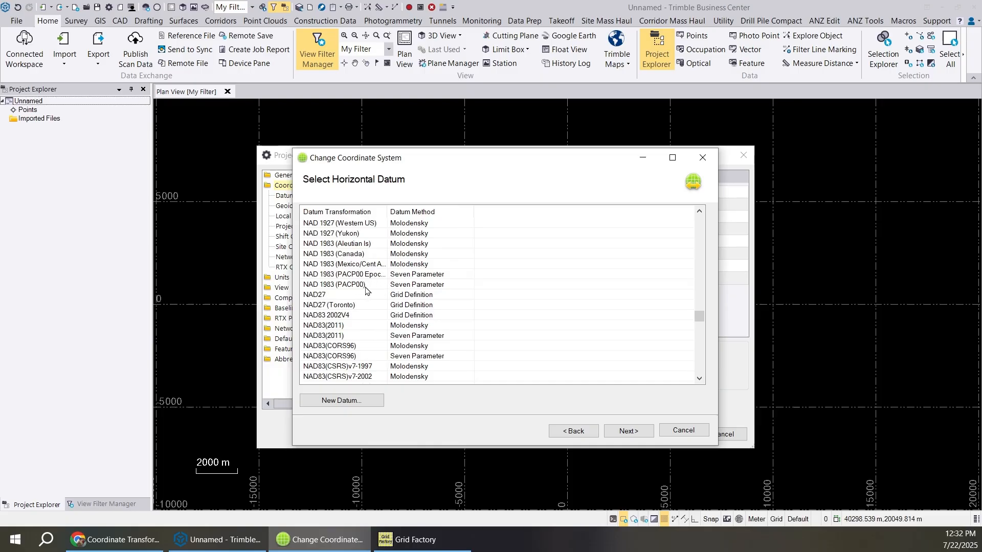
{"action": "left_click", "coordinate": [365, 289]}
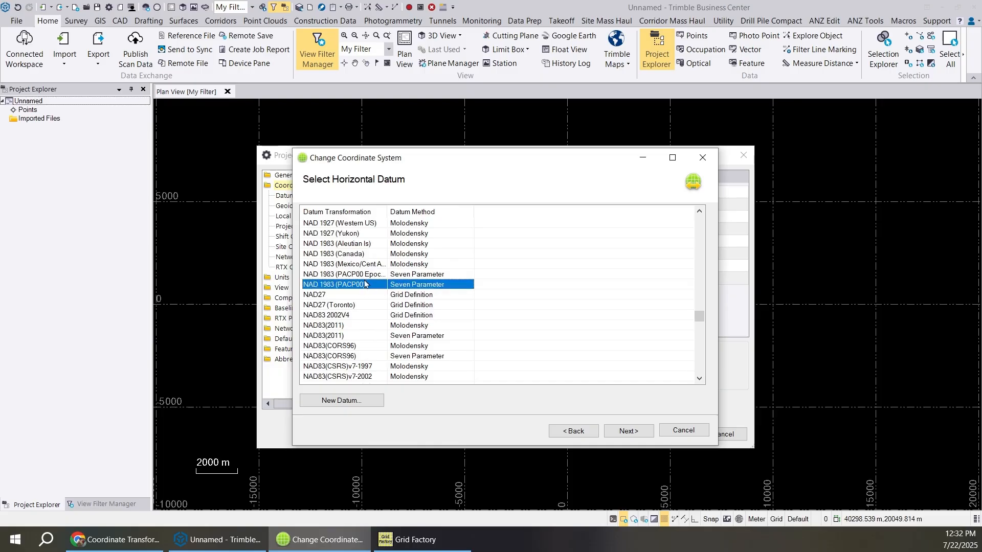
{"action": "left_click", "coordinate": [366, 275]}
{"action": "left_click", "coordinate": [369, 265]}
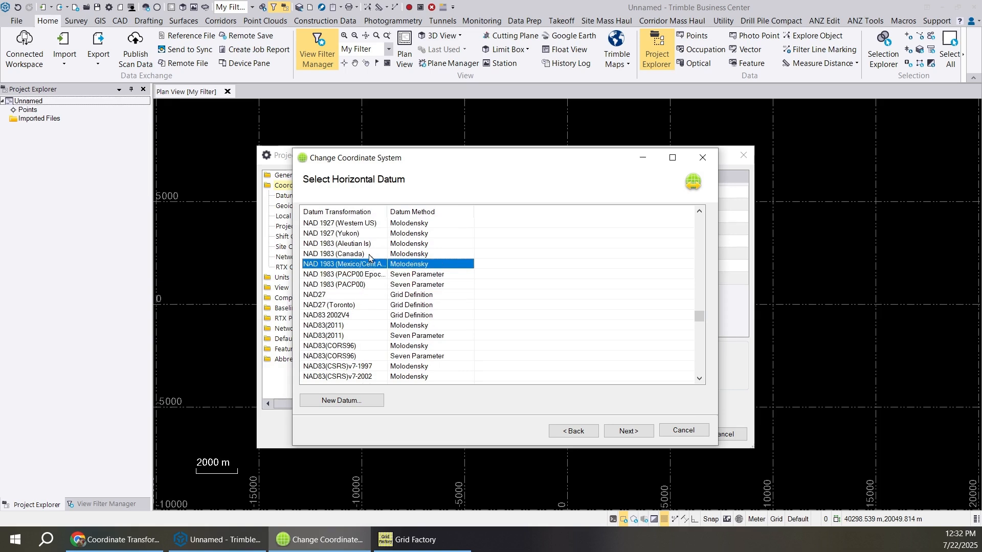
{"action": "left_click", "coordinate": [369, 255]}
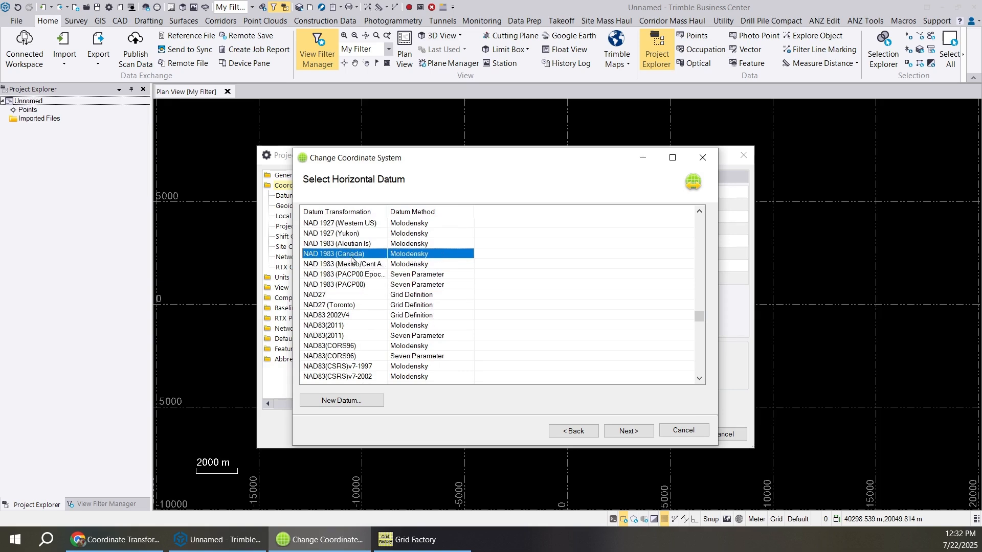
{"action": "left_click", "coordinate": [626, 431]}
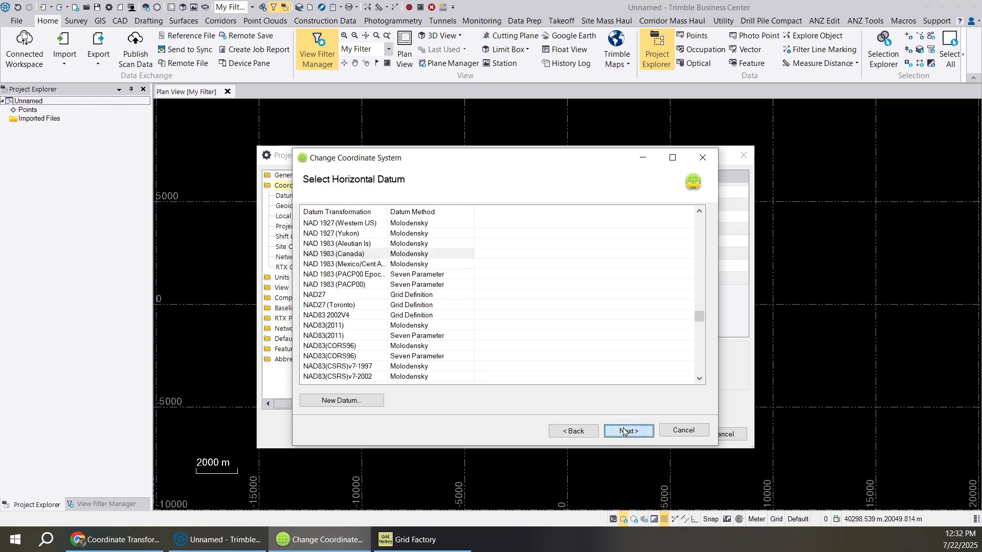
- Set the predefined geoid model to Canada Geoid Model HT2_1997 and finish the coordinate system change
{"action": "left_click", "coordinate": [478, 231]}
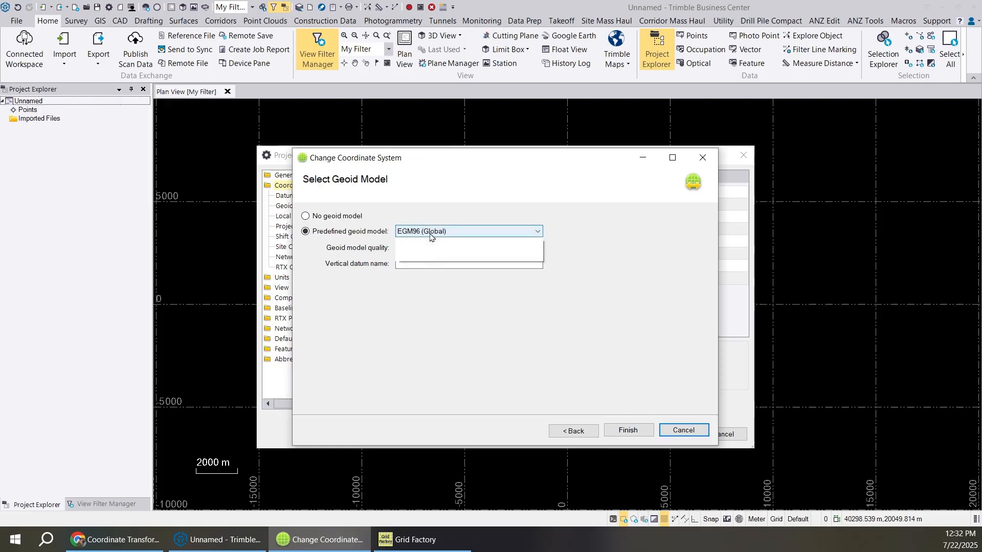
{"action": "left_click_drag", "start_coordinate": [533, 317], "coordinate": [533, 257]}
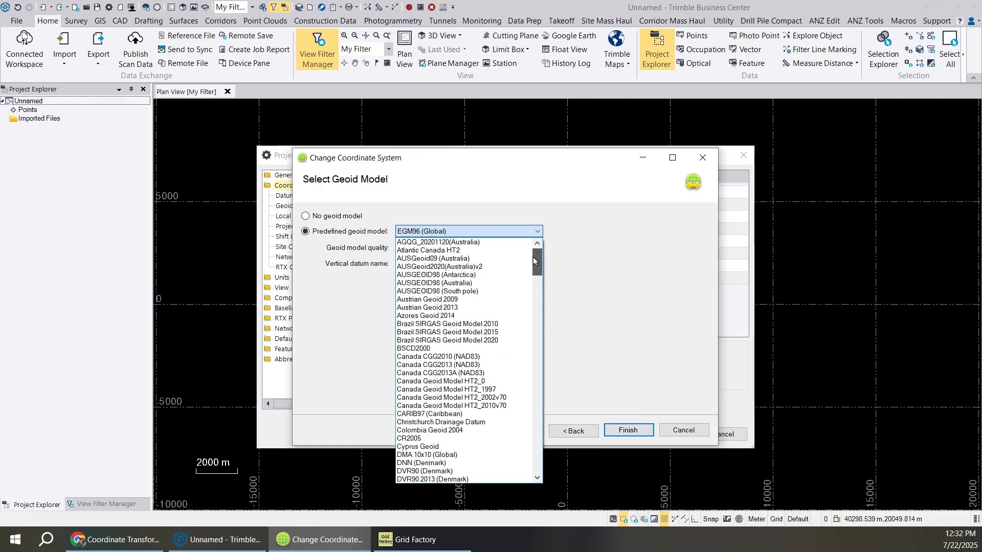
{"action": "left_click", "coordinate": [498, 389]}
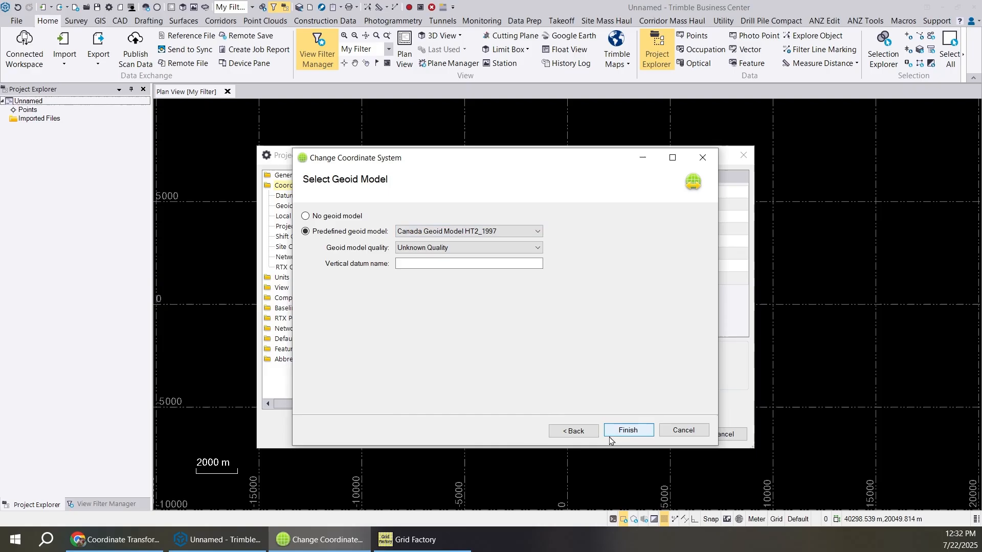
{"action": "left_click", "coordinate": [617, 432]}
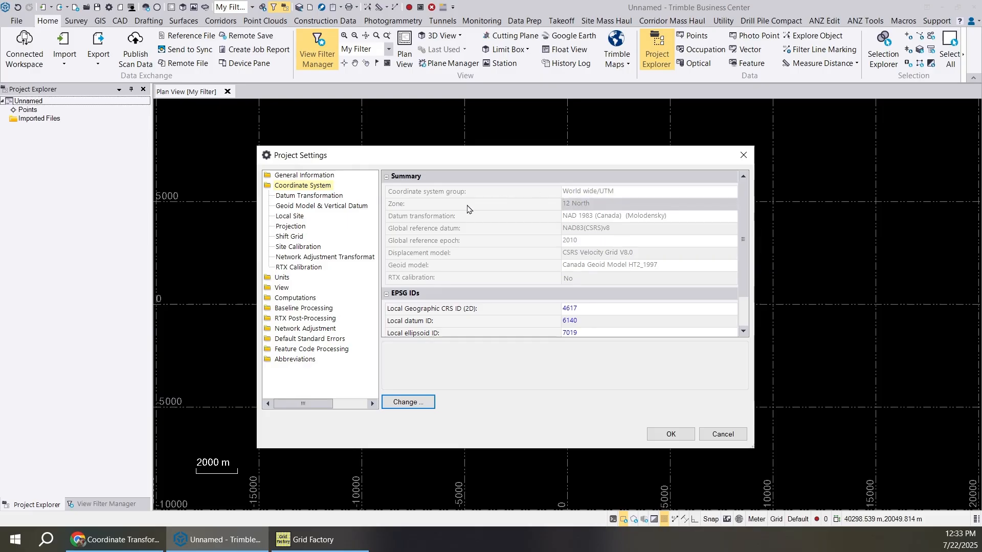
- Start changing the horizontal datum from the project's Datum Transformation settings
{"action": "left_click", "coordinate": [331, 195]}
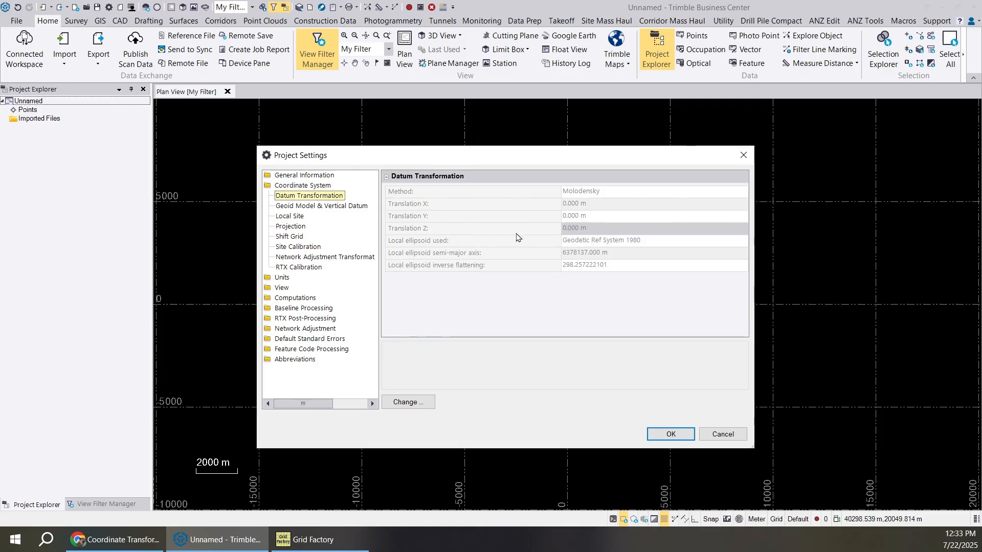
{"action": "left_click", "coordinate": [420, 404]}
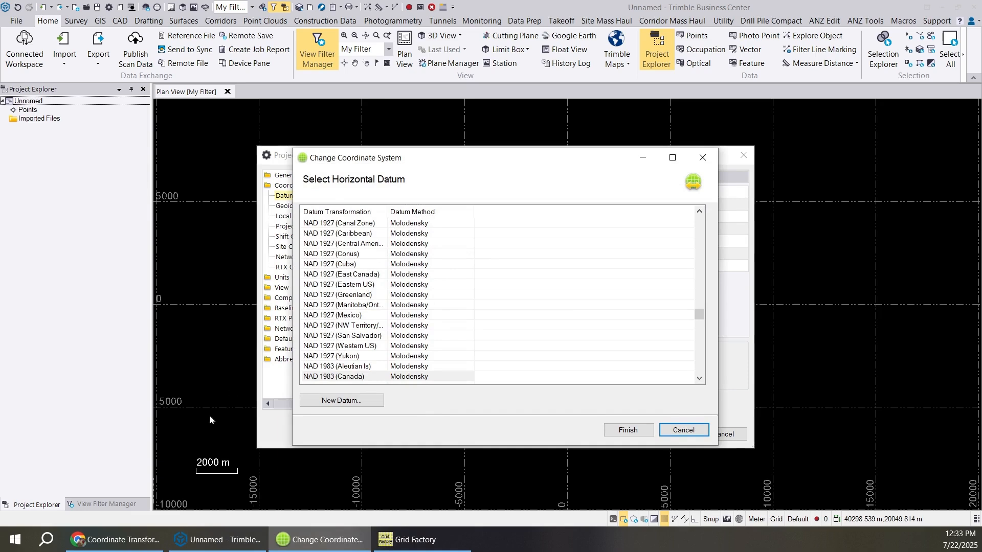
- Switch to the Coordinate Transformations page in Chrome and expand the Alberta grid shift file downloads
{"action": "left_click", "coordinate": [146, 540]}
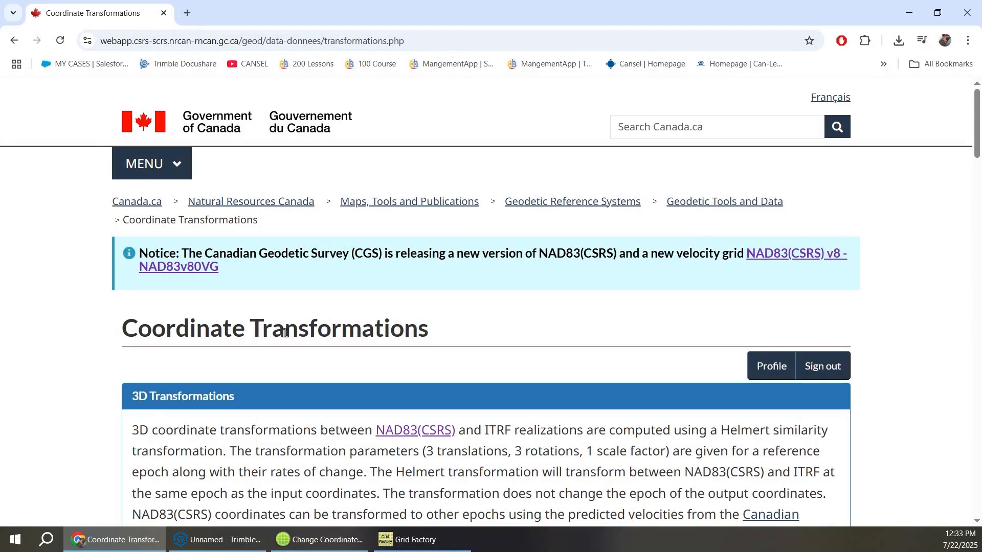
{"action": "scroll", "coordinate": [285, 333], "scroll_direction": "down", "scroll_amount": 5}
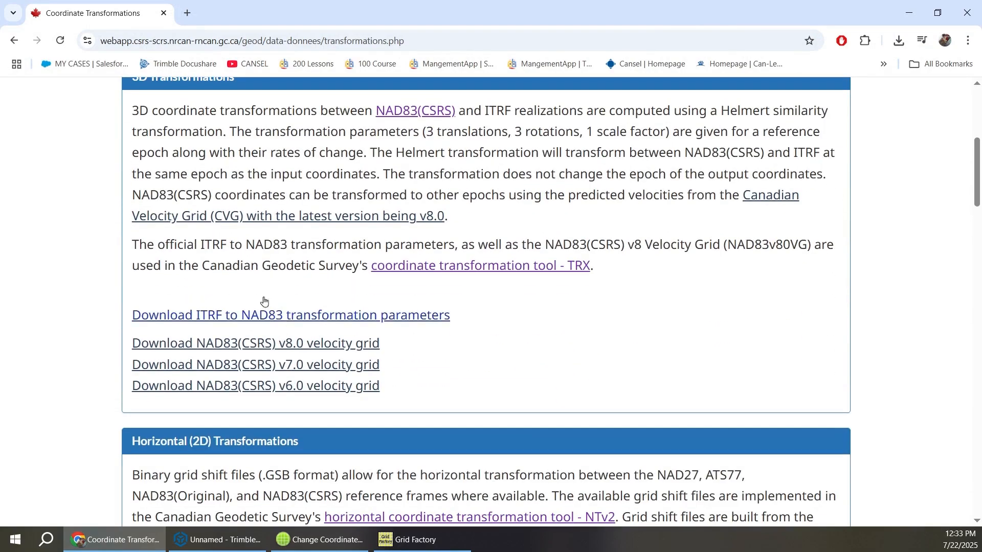
{"action": "scroll", "coordinate": [268, 226], "scroll_direction": "up", "scroll_amount": 4}
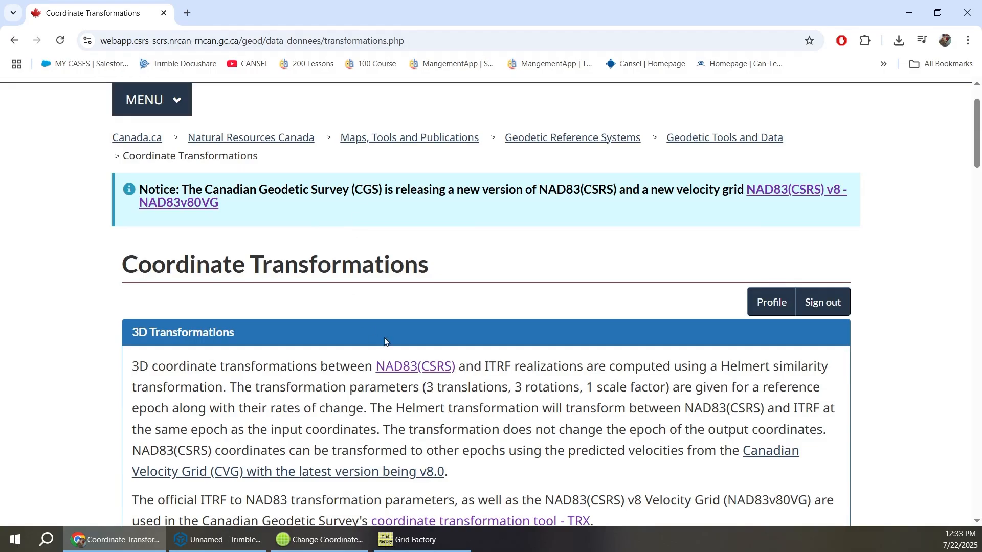
{"action": "scroll", "coordinate": [387, 342], "scroll_direction": "down", "scroll_amount": 5}
{"action": "scroll", "coordinate": [391, 302], "scroll_direction": "up", "scroll_amount": 2}
{"action": "scroll", "coordinate": [386, 262], "scroll_direction": "down", "scroll_amount": 10}
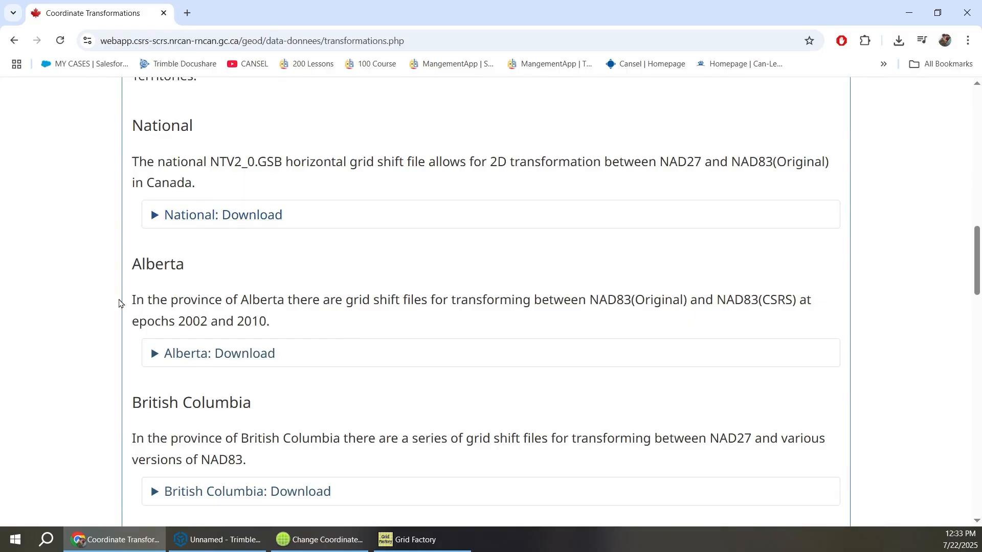
{"action": "scroll", "coordinate": [204, 322], "scroll_direction": "down", "scroll_amount": 2}
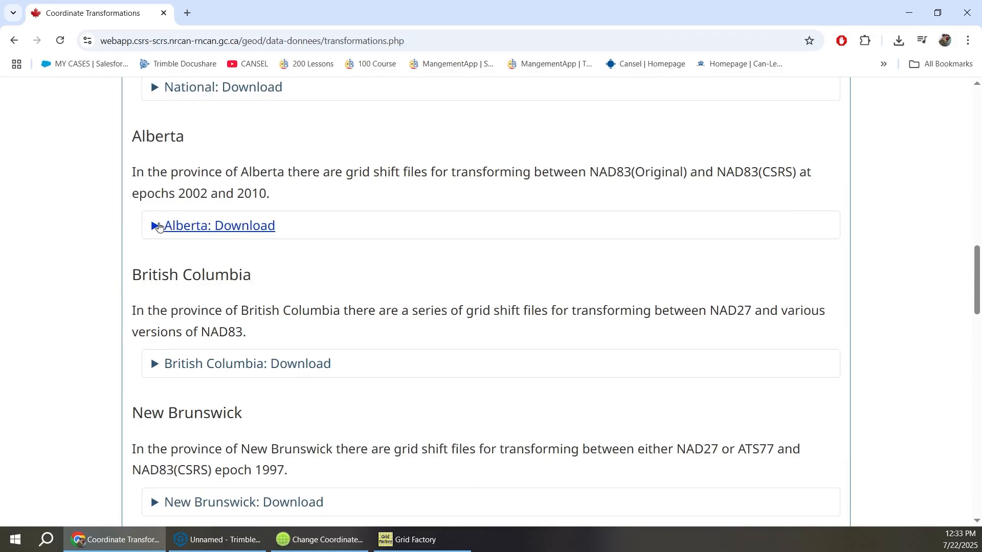
{"action": "left_click", "coordinate": [158, 227]}
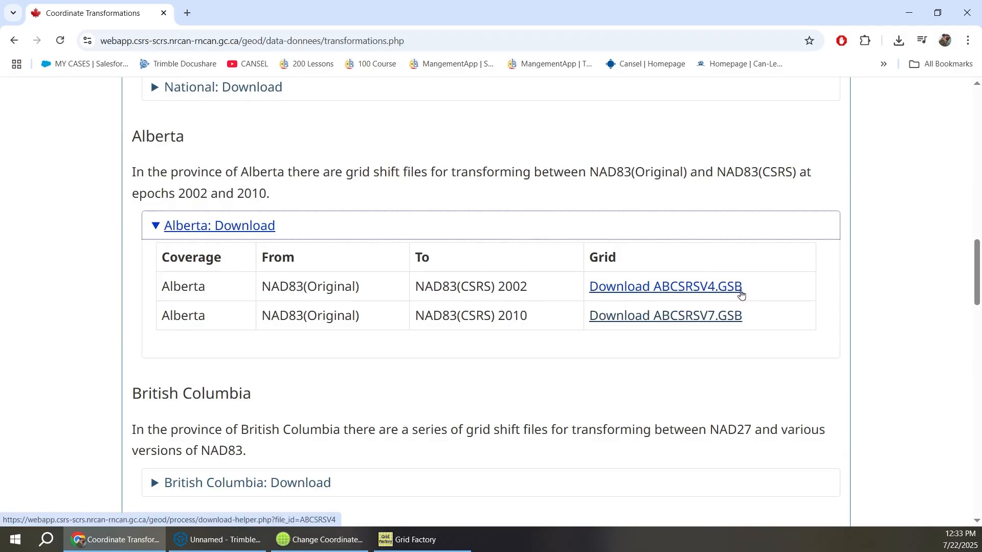
- Download the Alberta NAD83(Original) to NAD83(CSRS) 2010 grid ABCSRSV7.GSB, check the recent downloads and minimize the browser
{"action": "left_click", "coordinate": [654, 317]}
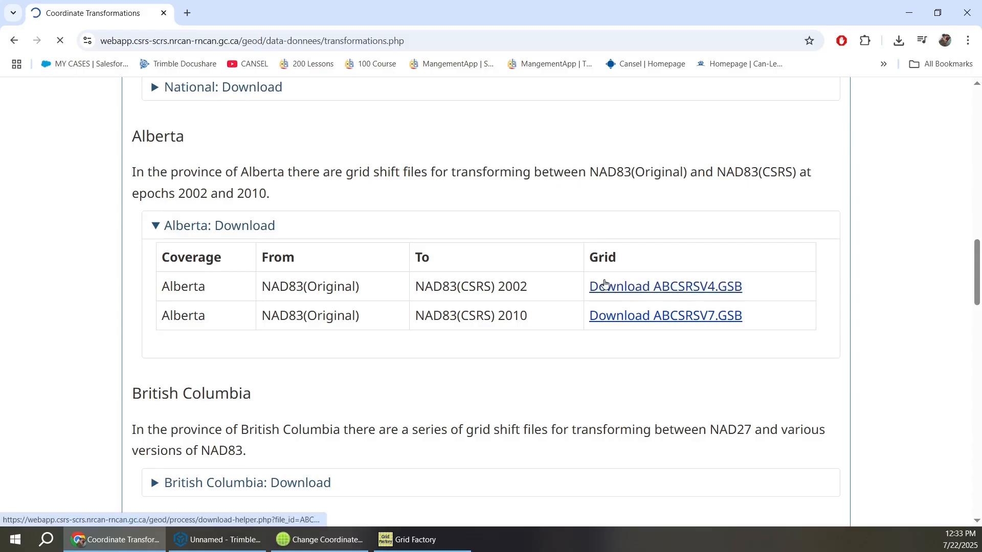
{"action": "left_click", "coordinate": [438, 539]}
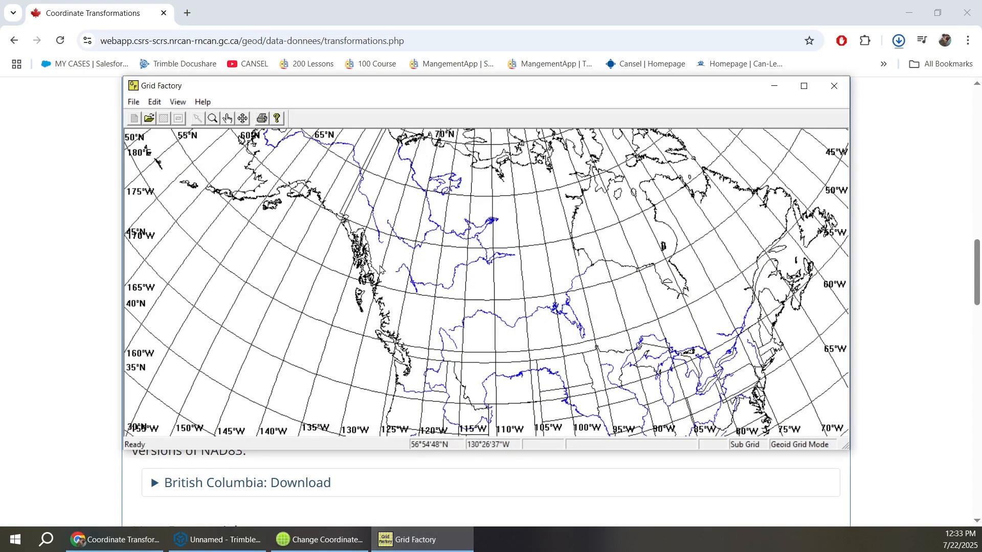
{"action": "left_click", "coordinate": [899, 40]}
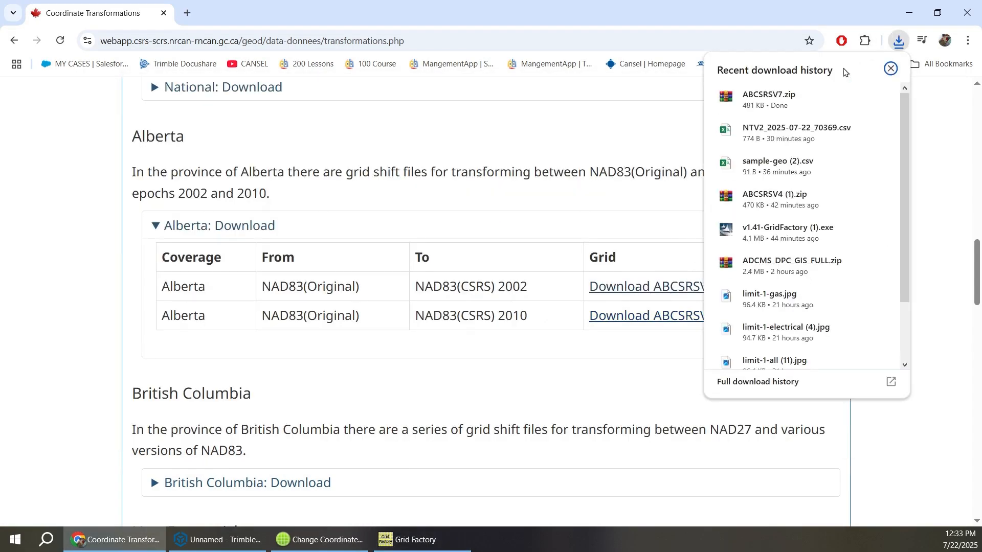
{"action": "left_click", "coordinate": [890, 68]}
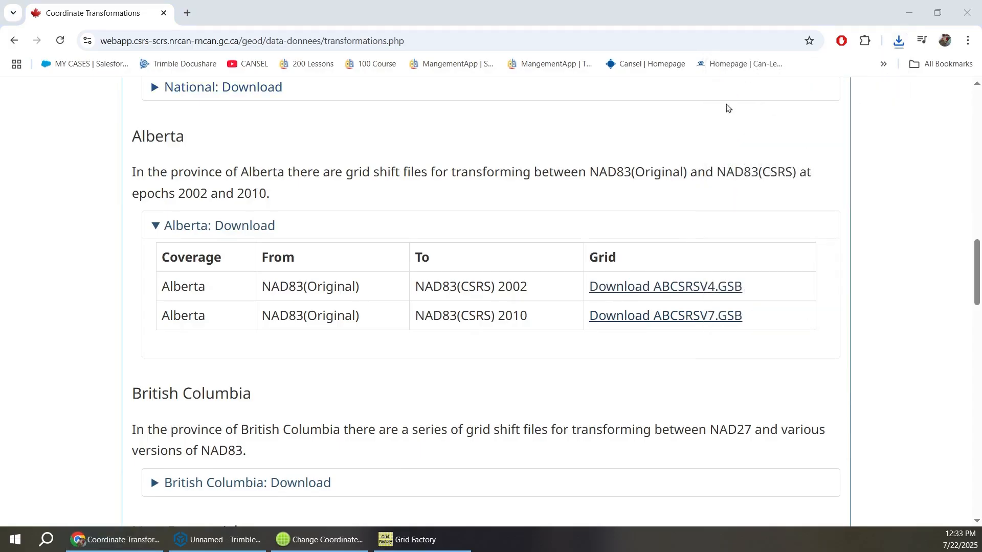
{"action": "left_click", "coordinate": [909, 12]}
{"action": "left_click", "coordinate": [935, 15]}
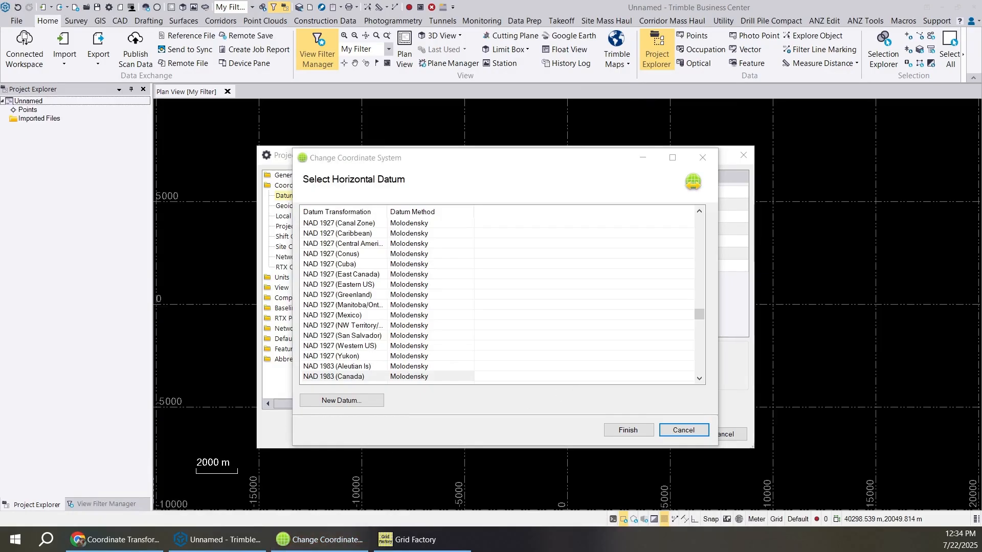
- Open the Desktop folder "grid file" in File Explorer and extract ABCSRSV7.GSB into it from ABCSRSV7.zip
{"action": "left_click_drag", "start_coordinate": [0, 54], "coordinate": [461, 179]}
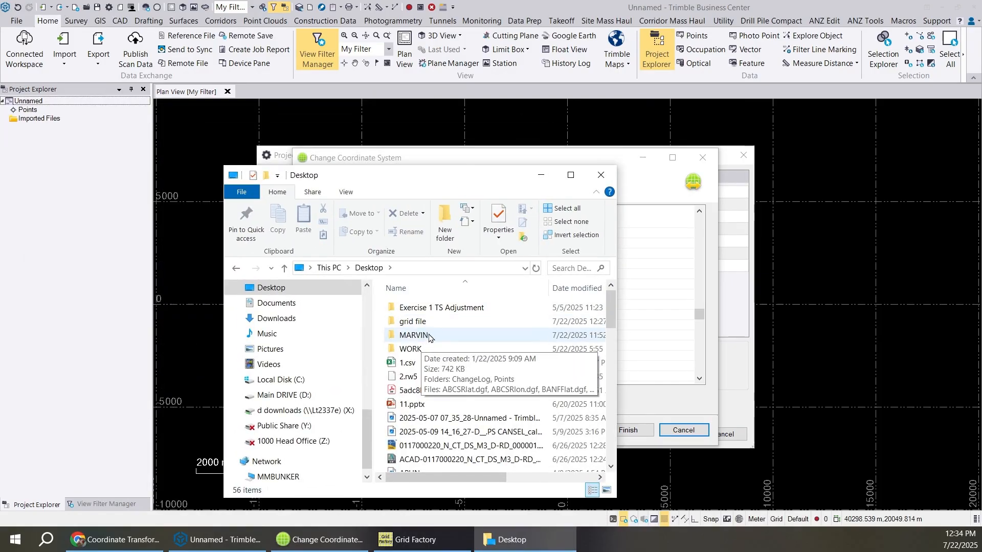
{"action": "double_click", "coordinate": [421, 324]}
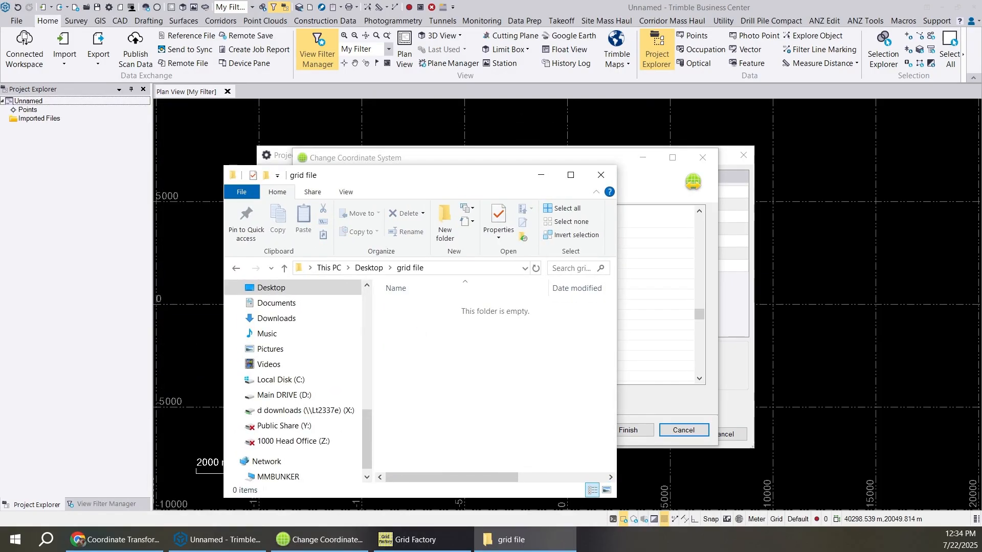
{"action": "left_click_drag", "start_coordinate": [0, 225], "coordinate": [716, 254]}
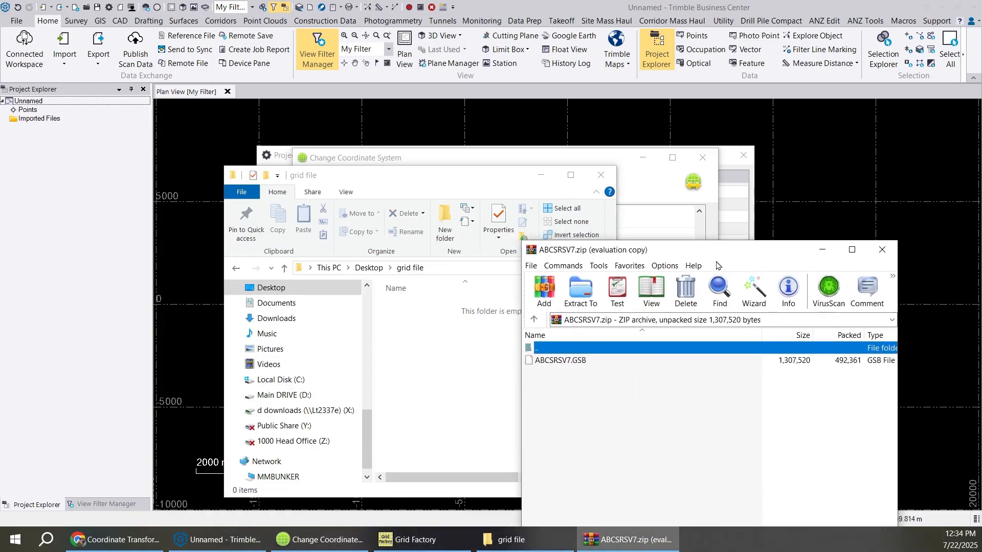
{"action": "left_click_drag", "start_coordinate": [554, 360], "coordinate": [476, 322]}
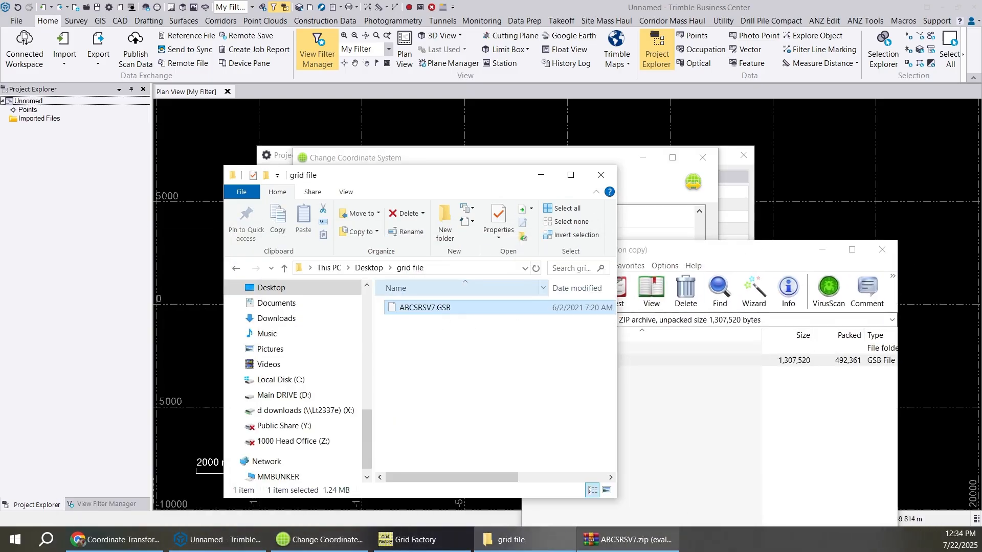
- Switch to Grid Factory, start a grid import and select the NTv2 Canada import template
{"action": "left_click", "coordinate": [411, 541]}
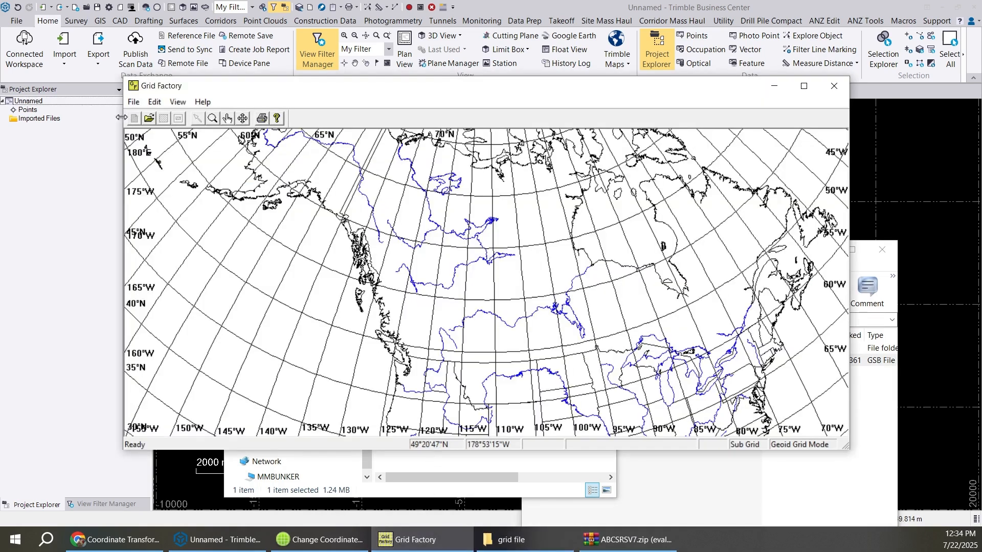
{"action": "left_click", "coordinate": [133, 101]}
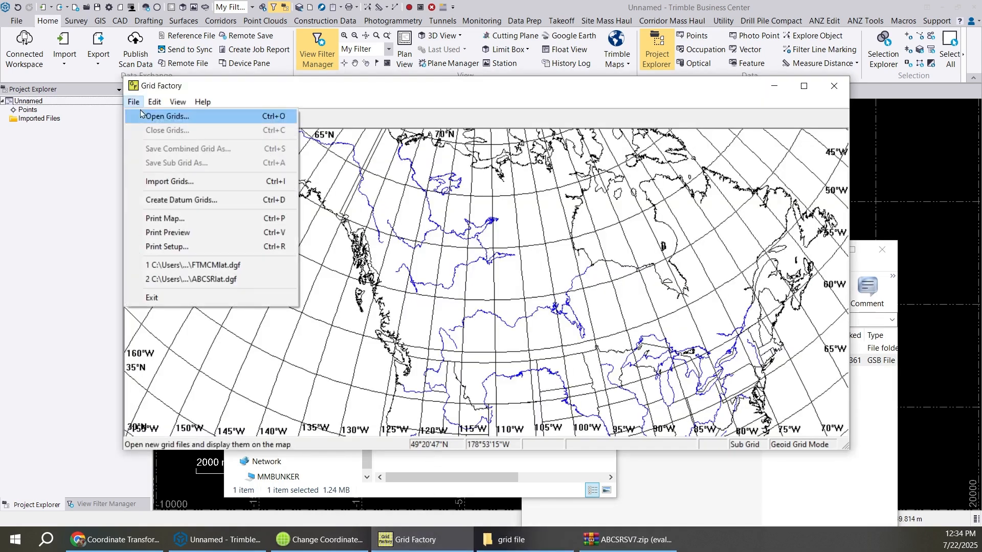
{"action": "left_click", "coordinate": [176, 183]}
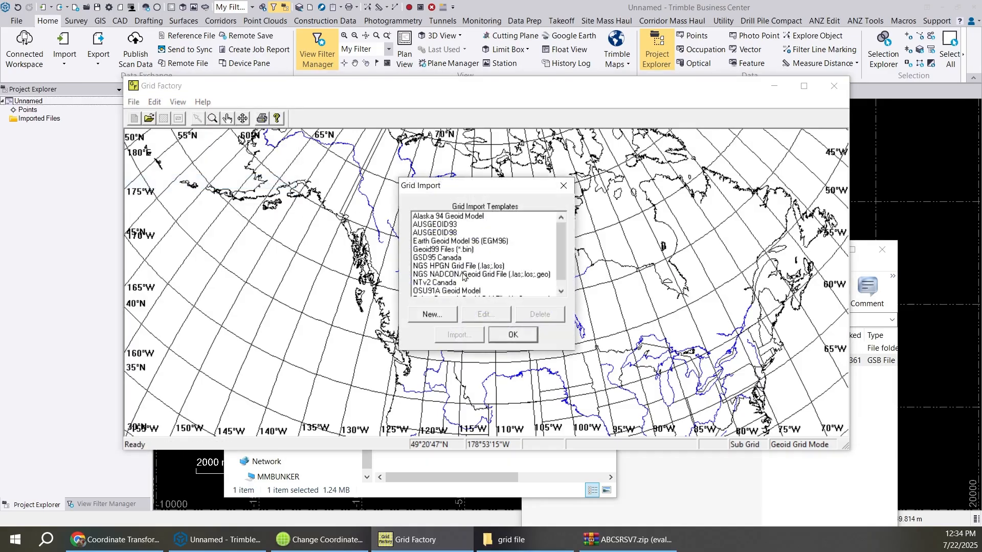
{"action": "scroll", "coordinate": [448, 270], "scroll_direction": "down", "scroll_amount": 1}
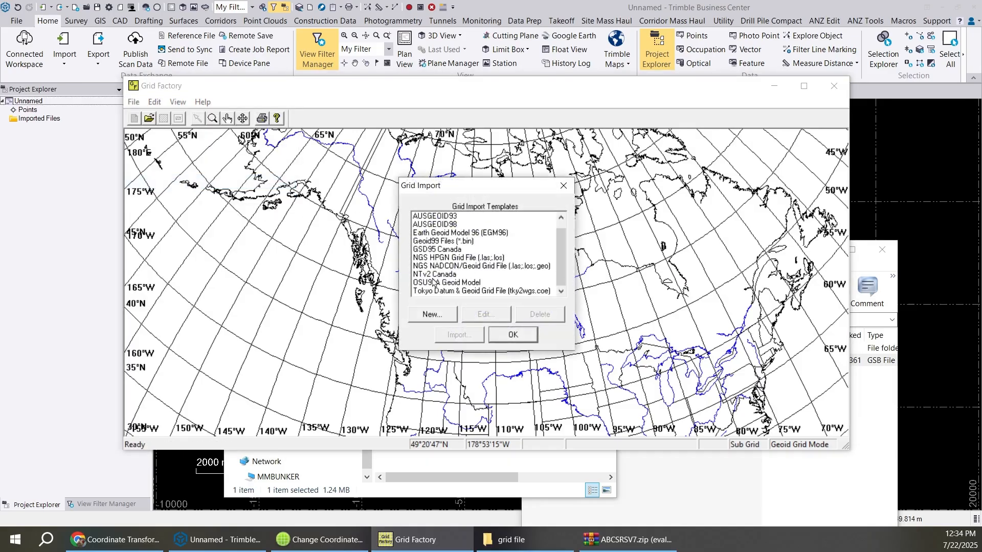
{"action": "scroll", "coordinate": [457, 240], "scroll_direction": "up", "scroll_amount": 1}
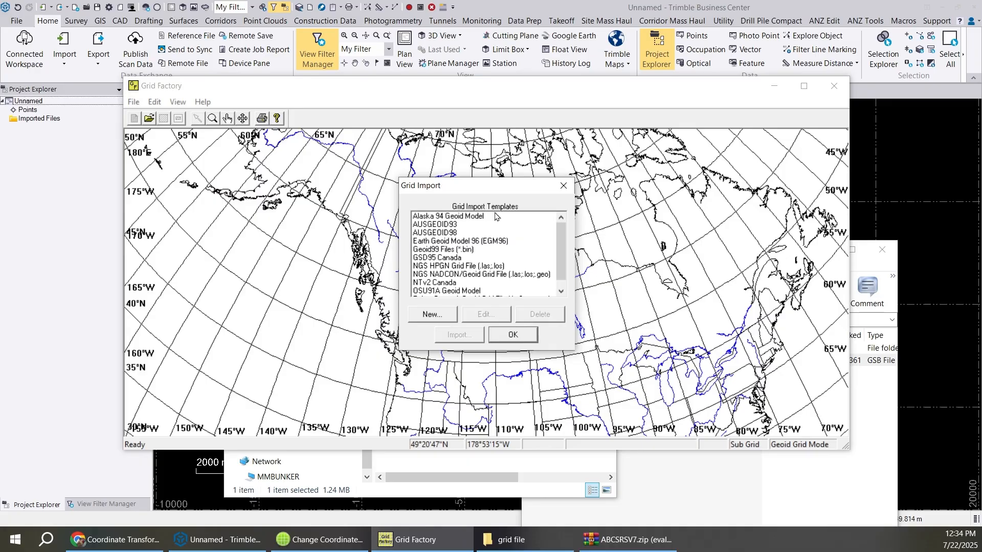
{"action": "scroll", "coordinate": [431, 274], "scroll_direction": "down", "scroll_amount": 1}
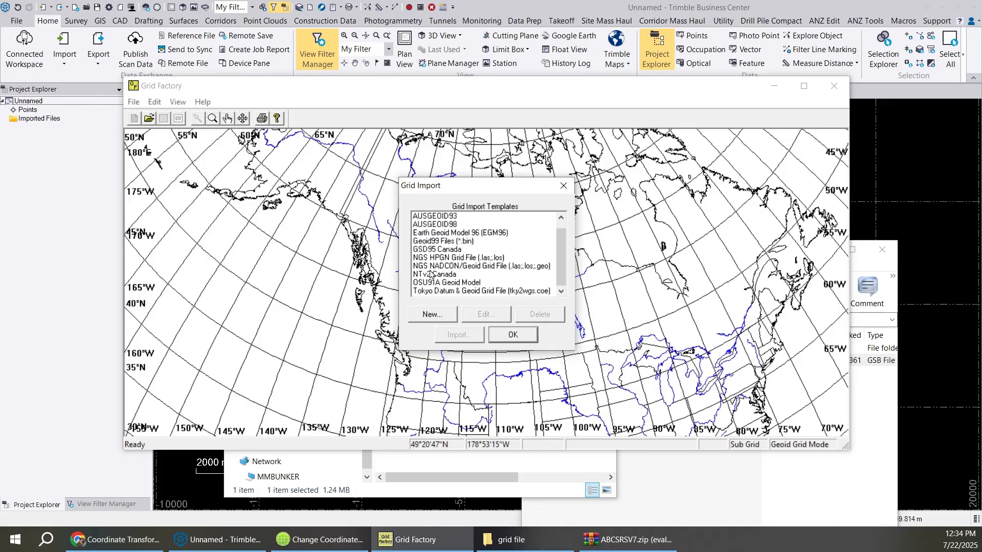
{"action": "left_click", "coordinate": [445, 276]}
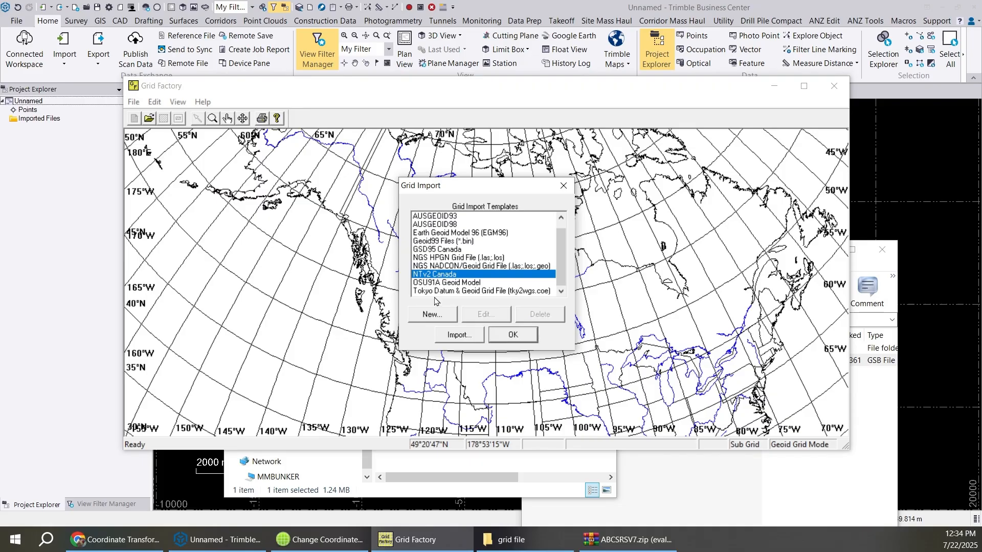
- Review the 3D and Horizontal (2D) Transformations sections of the Coordinate Transformations page in Chrome and minimize the browser
{"action": "left_click", "coordinate": [149, 539]}
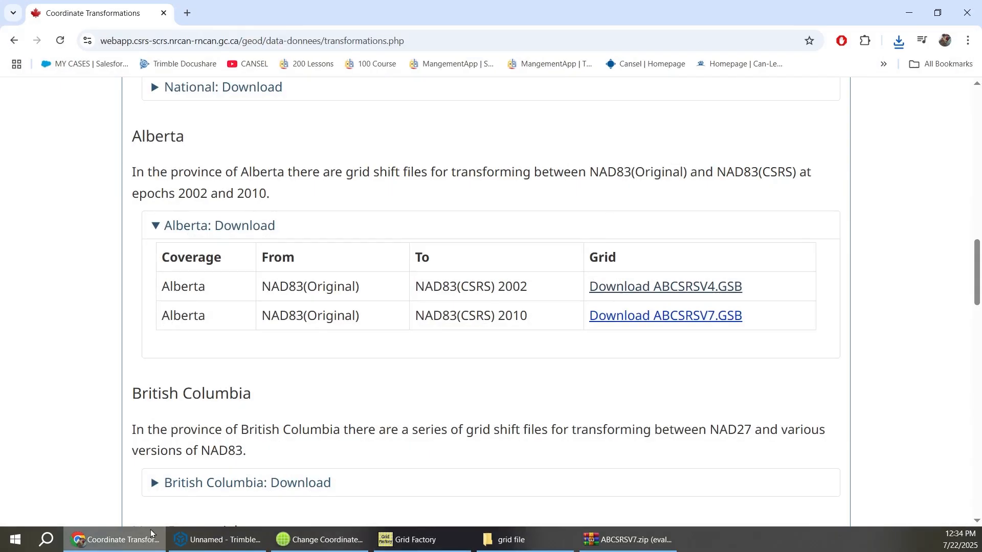
{"action": "scroll", "coordinate": [303, 352], "scroll_direction": "up", "scroll_amount": 8}
{"action": "scroll", "coordinate": [304, 352], "scroll_direction": "up", "scroll_amount": 5}
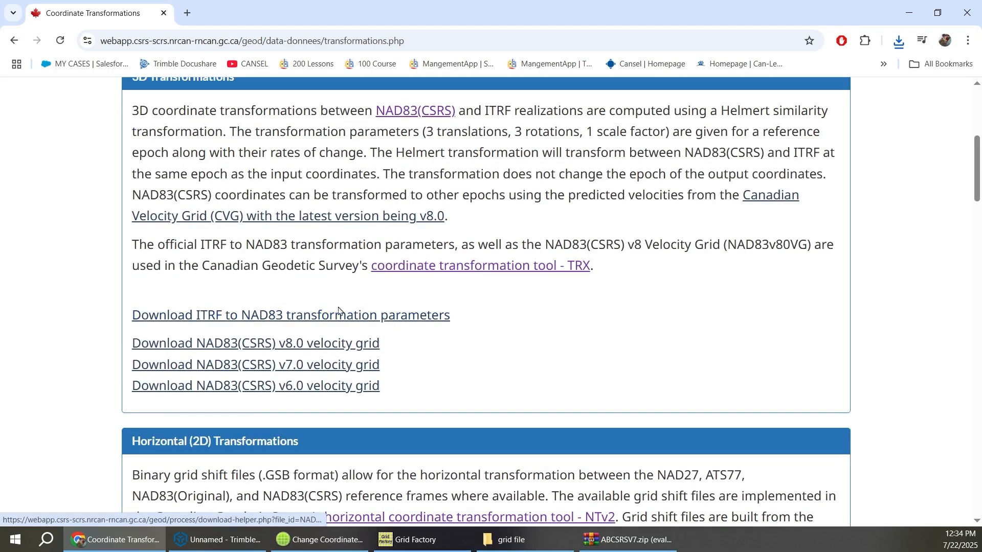
{"action": "left_click", "coordinate": [911, 9]}
- Import ABCSRSV7.GSB from the Desktop folder "grid file" with the NTv2 Canada template
{"action": "left_click", "coordinate": [462, 336]}
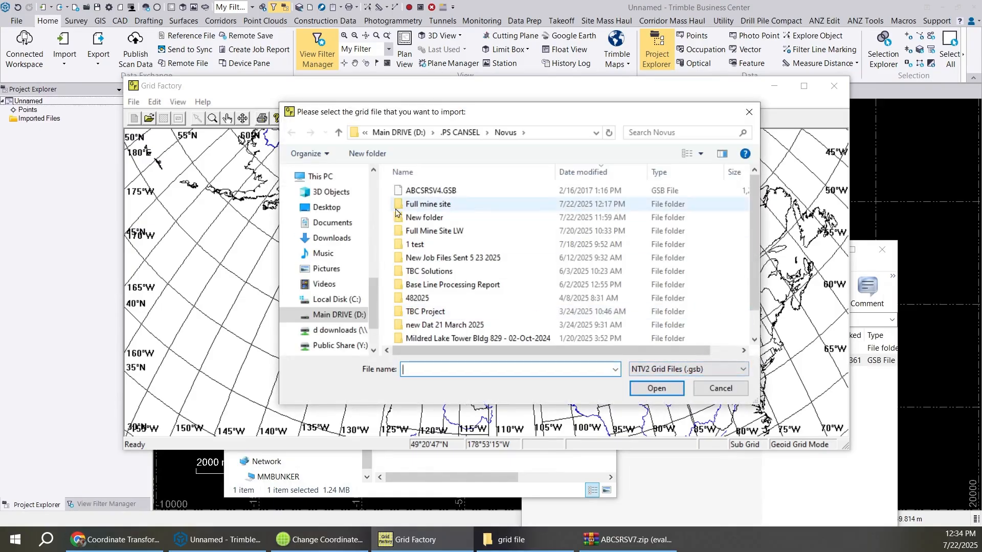
{"action": "left_click", "coordinate": [321, 214]}
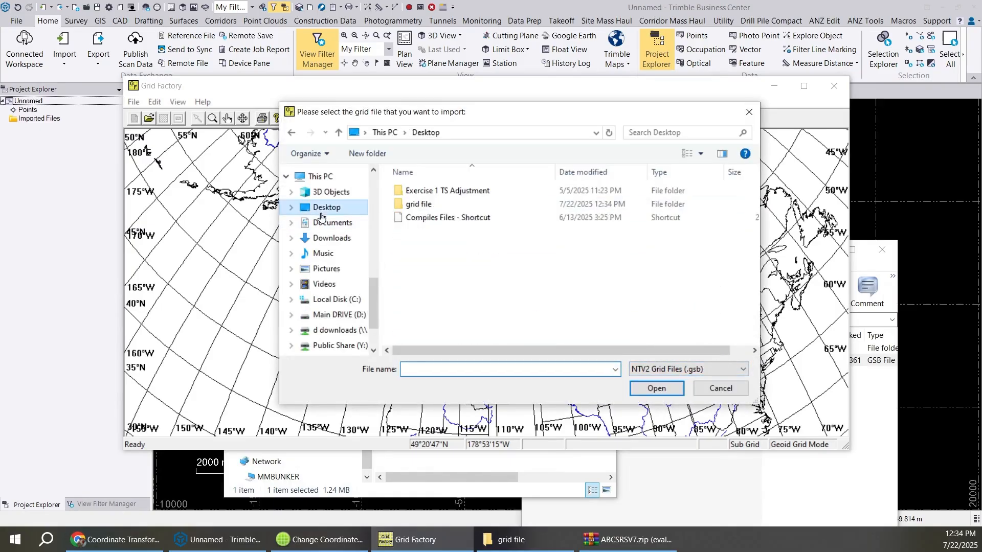
{"action": "double_click", "coordinate": [437, 204]}
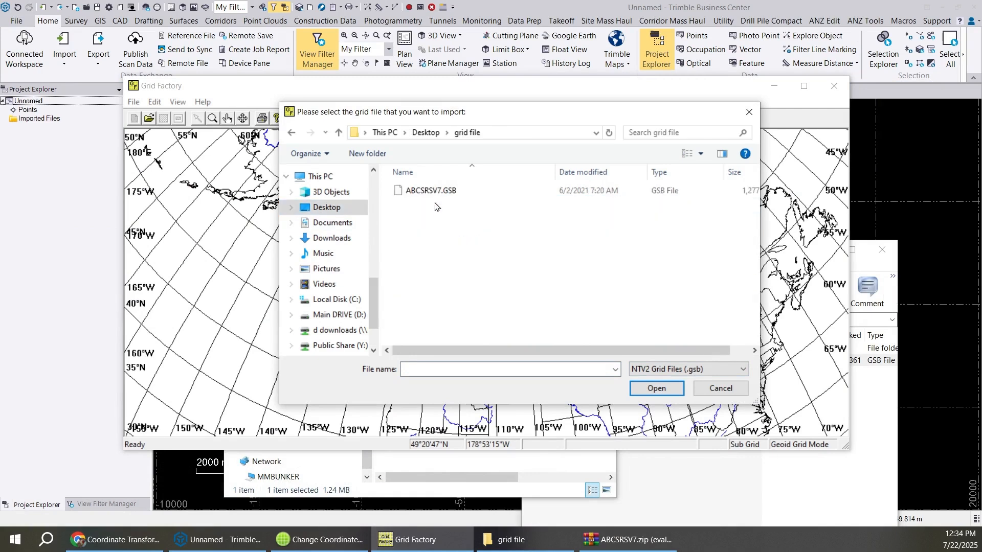
{"action": "double_click", "coordinate": [434, 194]}
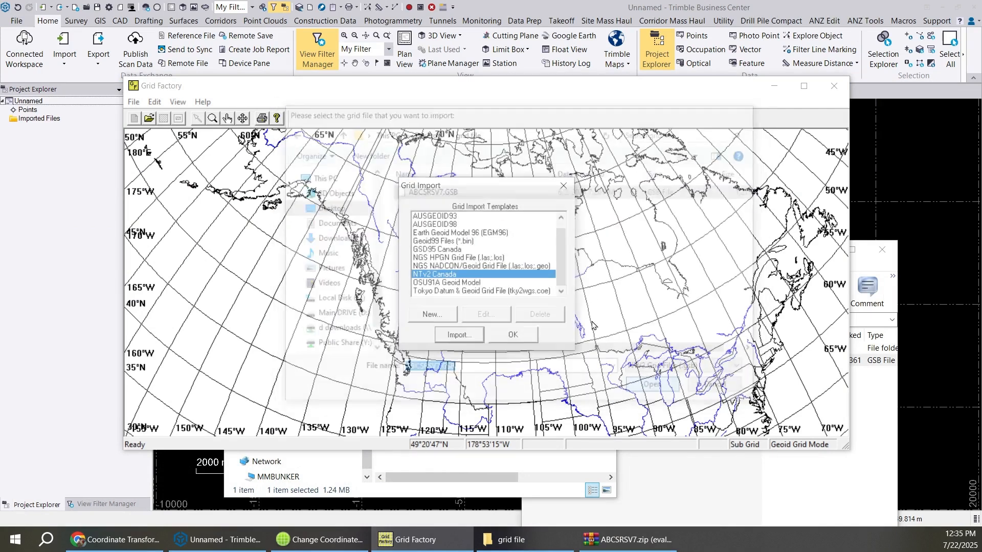
{"action": "left_click", "coordinate": [458, 335]}
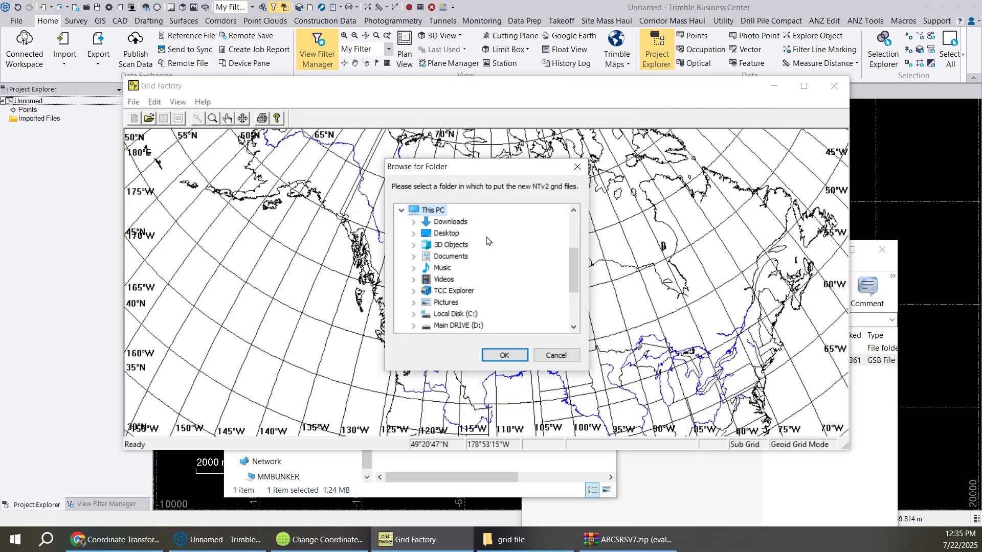
- Choose the Desktop folder "grid file" as the destination for the new NTv2 grid files and complete the import
{"action": "left_click", "coordinate": [458, 235]}
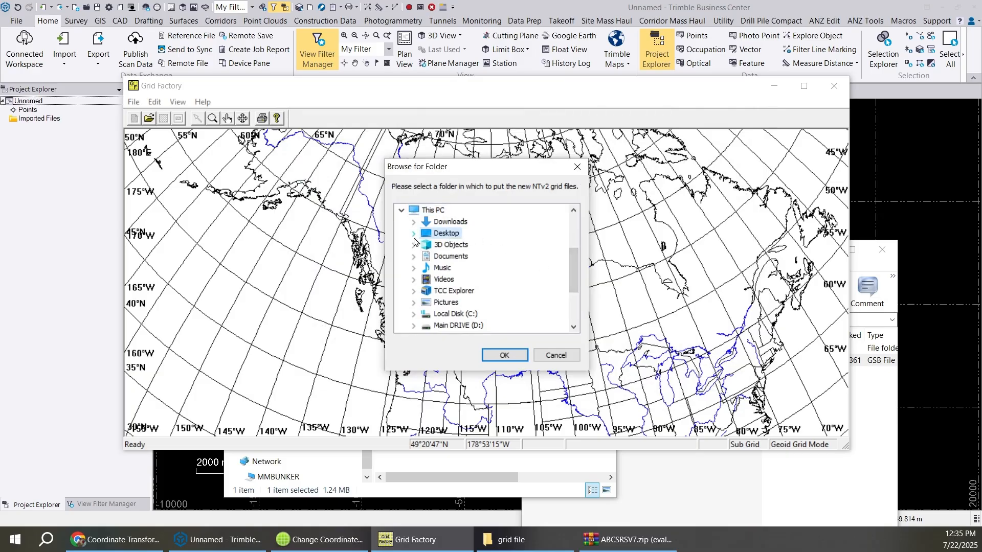
{"action": "left_click", "coordinate": [414, 234]}
{"action": "left_click", "coordinate": [457, 257]}
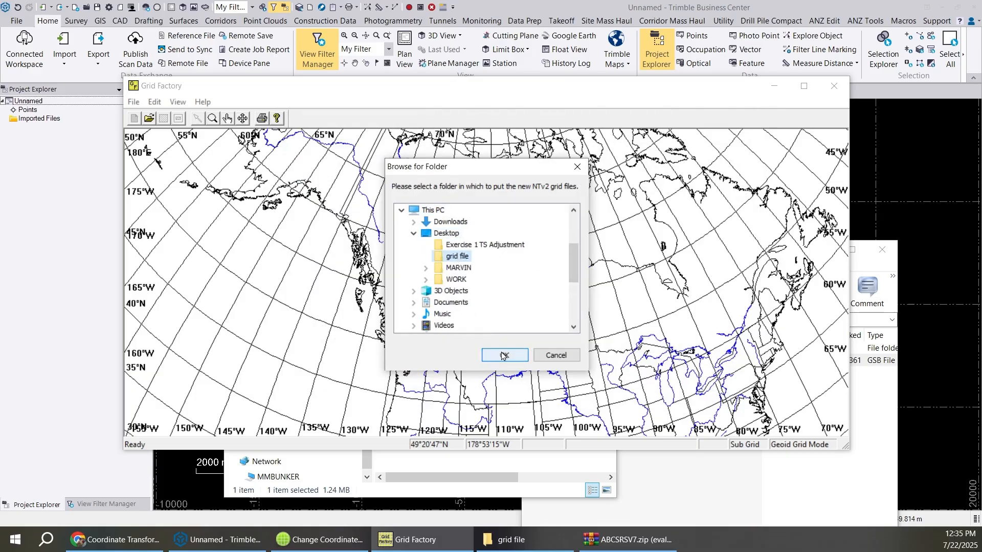
{"action": "left_click", "coordinate": [502, 355]}
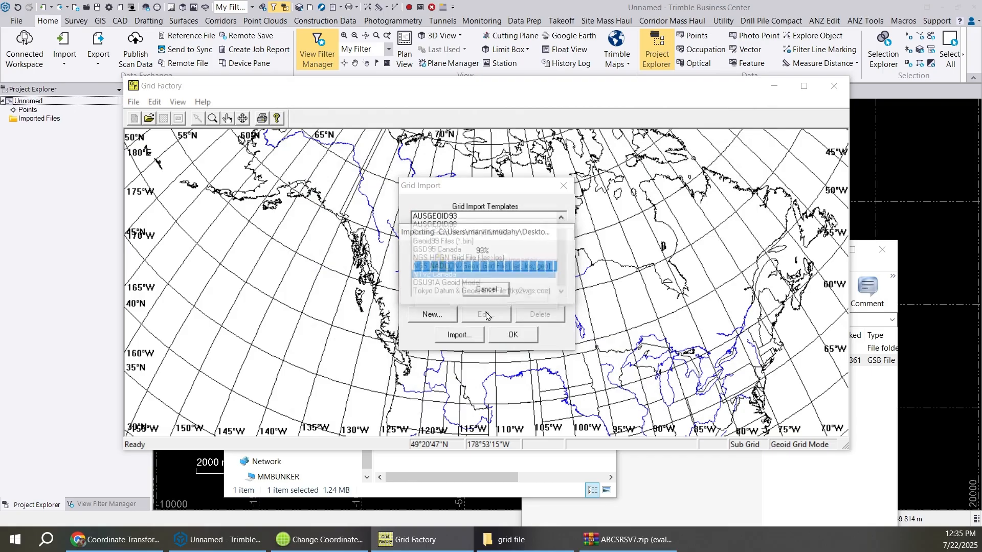
{"action": "left_click", "coordinate": [526, 295]}
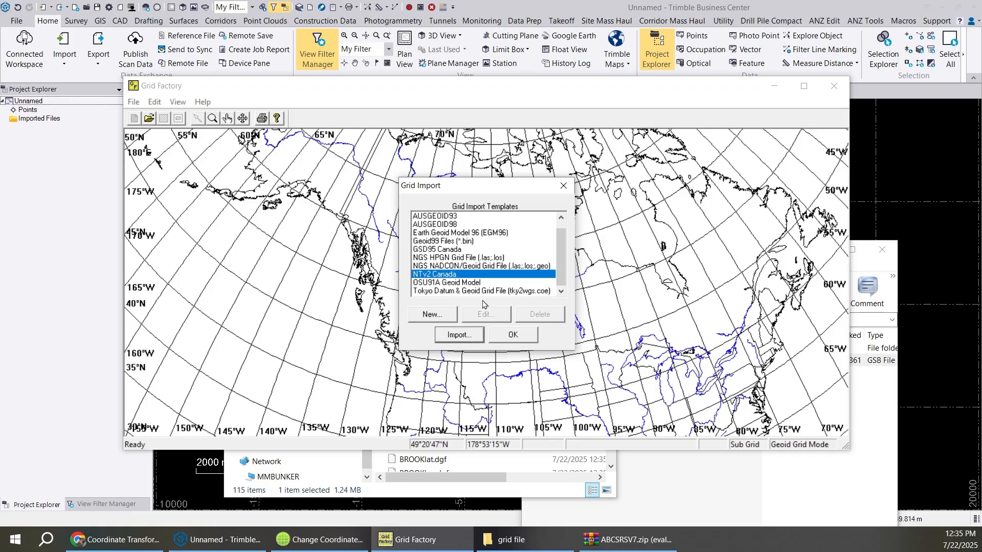
{"action": "left_click", "coordinate": [514, 335]}
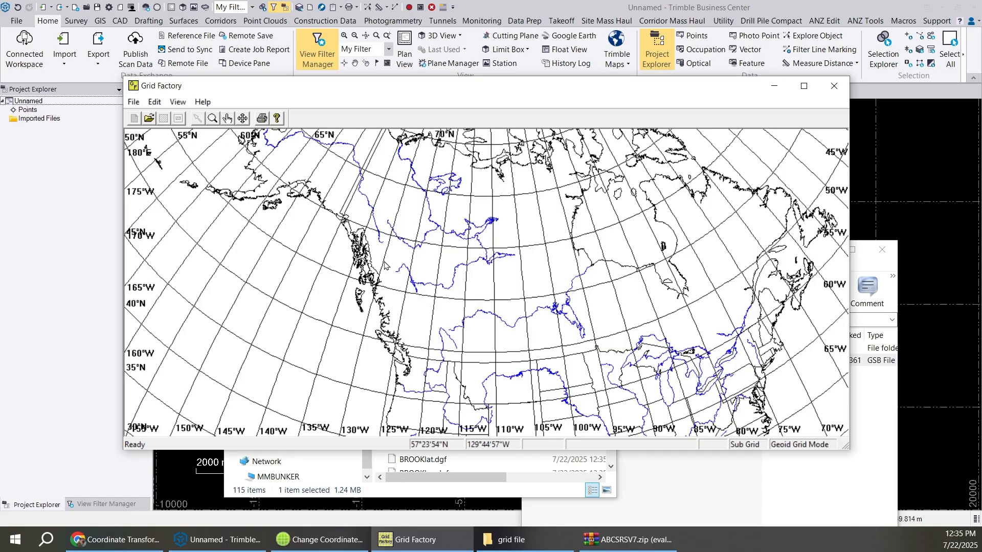
- Open ABCSRlat.dgf from the Desktop folder "grid file" on the Grid Factory map, using the All Files filter
{"action": "mouse_move", "coordinate": [344, 545]}
{"action": "left_click", "coordinate": [134, 103]}
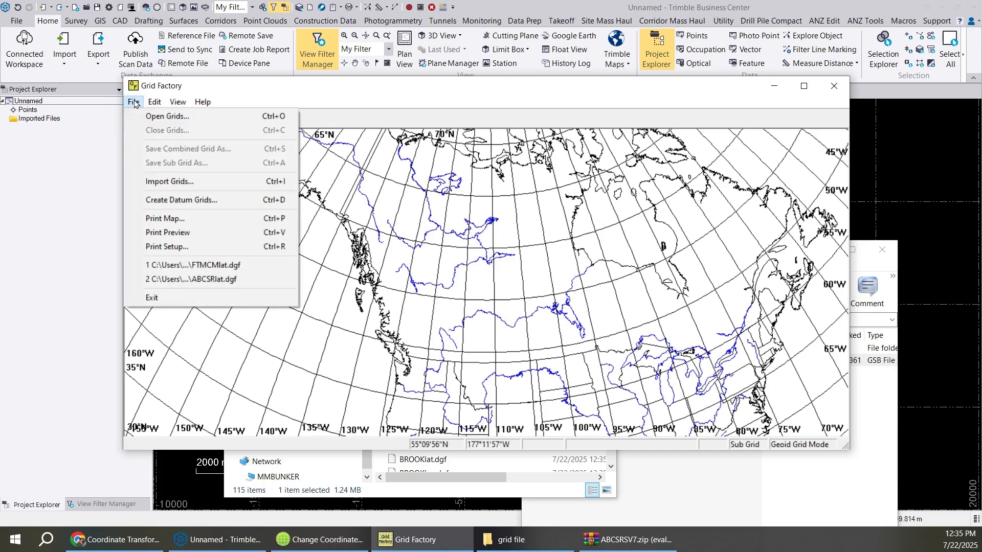
{"action": "left_click", "coordinate": [170, 117]}
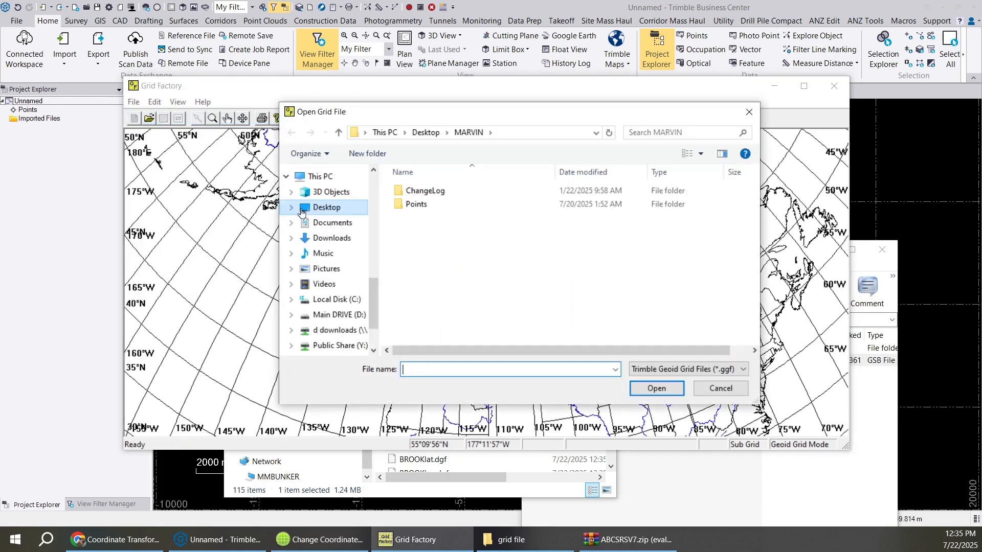
{"action": "left_click", "coordinate": [330, 210]}
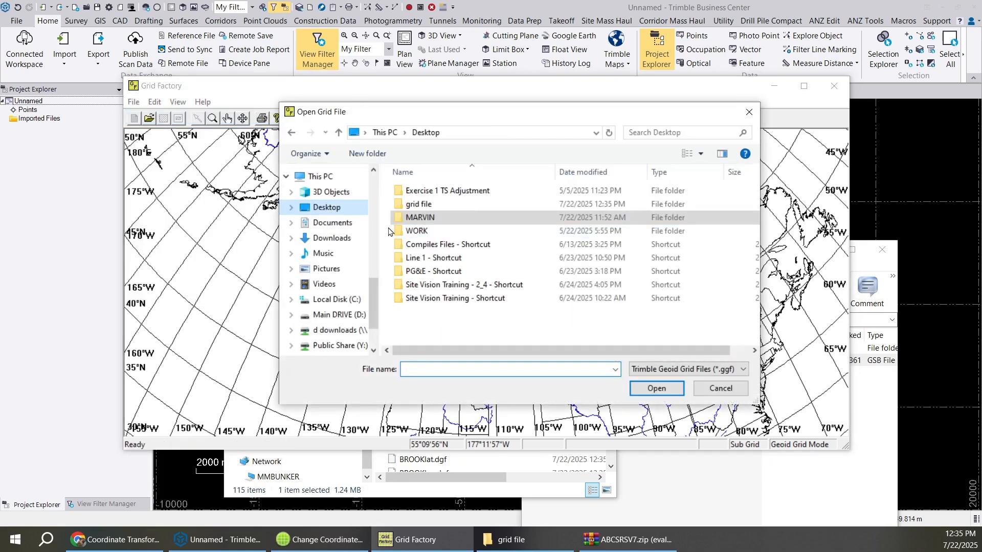
{"action": "left_click", "coordinate": [424, 206]}
{"action": "double_click", "coordinate": [425, 206]}
{"action": "left_click", "coordinate": [685, 369]}
{"action": "left_click", "coordinate": [665, 388]}
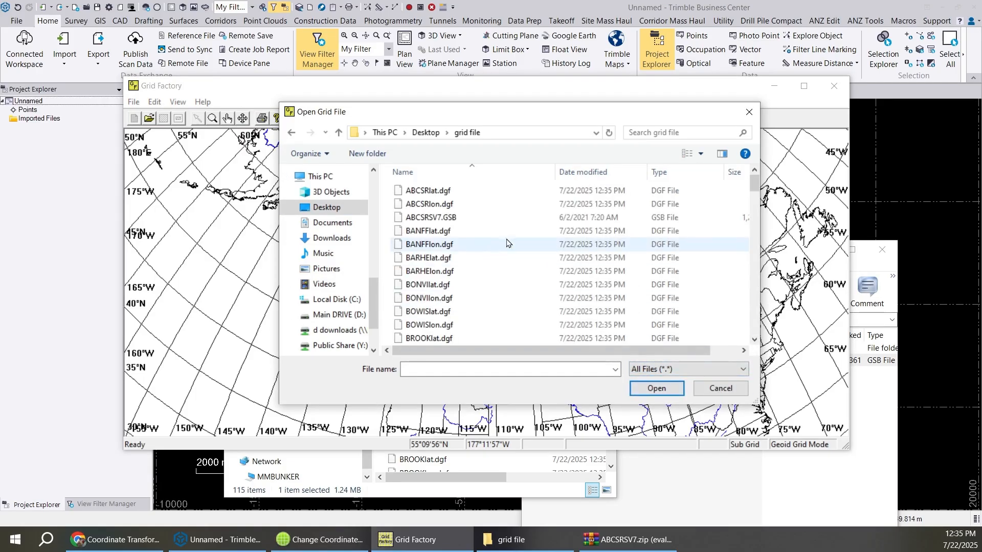
{"action": "mouse_move", "coordinate": [755, 185]}
{"action": "left_mouse_down"}
{"action": "mouse_move", "coordinate": [774, 363]}
{"action": "mouse_move", "coordinate": [755, 200]}
{"action": "mouse_move", "coordinate": [744, 184]}
{"action": "left_mouse_up"}
{"action": "left_click", "coordinate": [432, 196]}
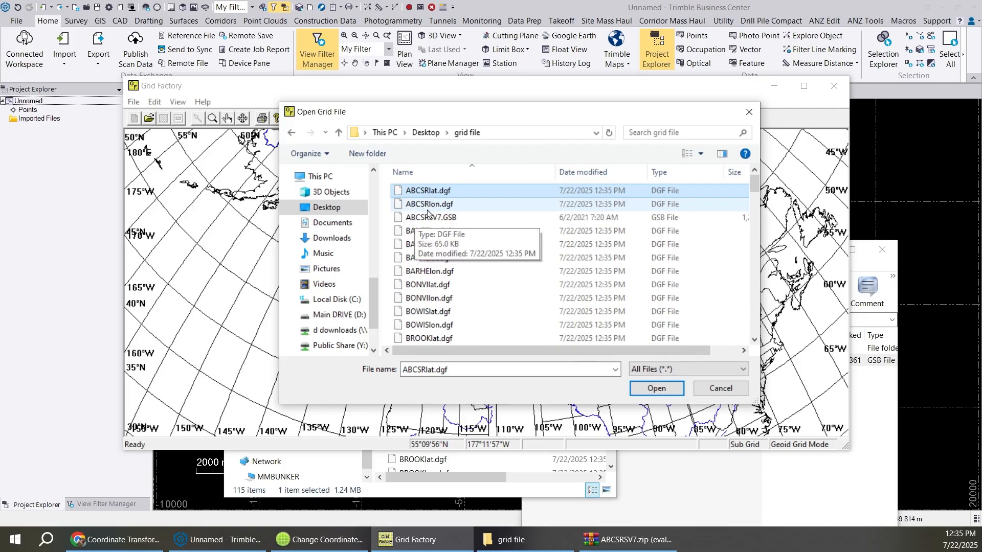
{"action": "left_click", "coordinate": [660, 389]}
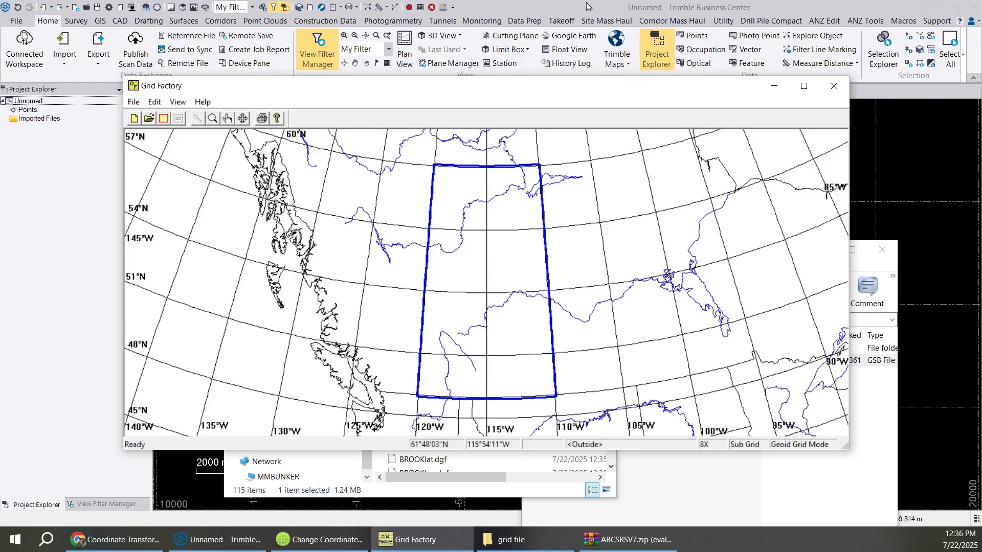
- Switch to the Change Coordinate System window, cancel the datum selection and display the Datum folder in Coordinate System Manager
{"action": "left_click", "coordinate": [319, 539]}
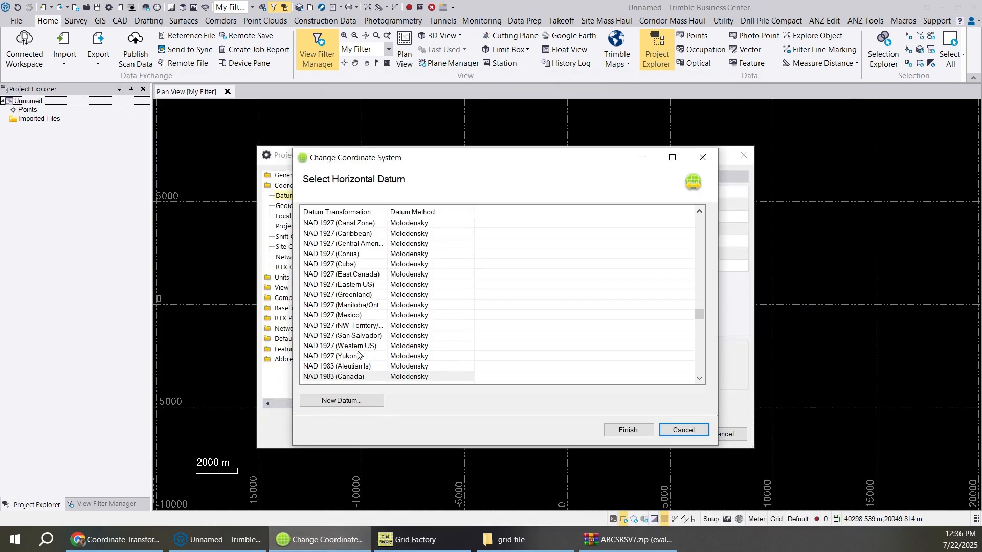
{"action": "key", "text": "Escape"}
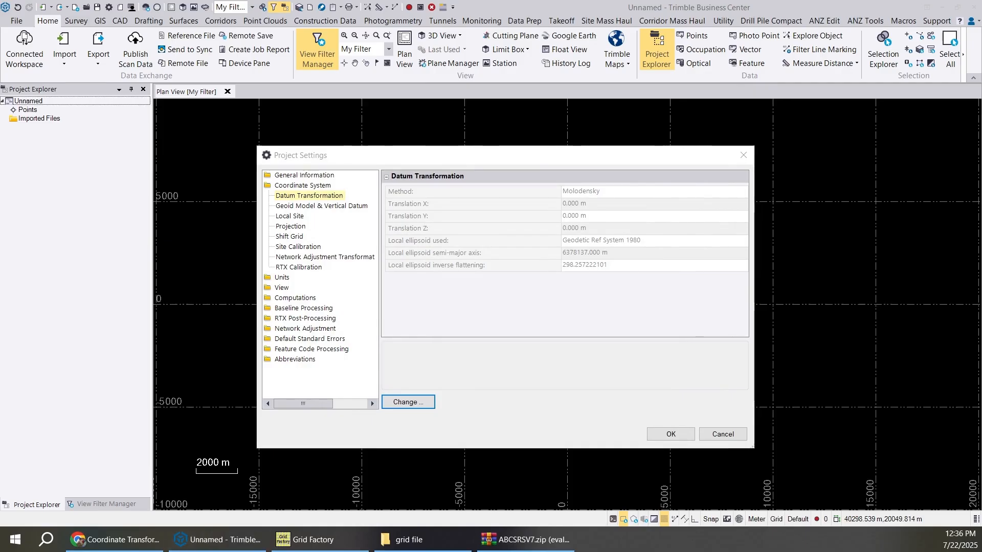
{"action": "left_click", "coordinate": [190, 209]}
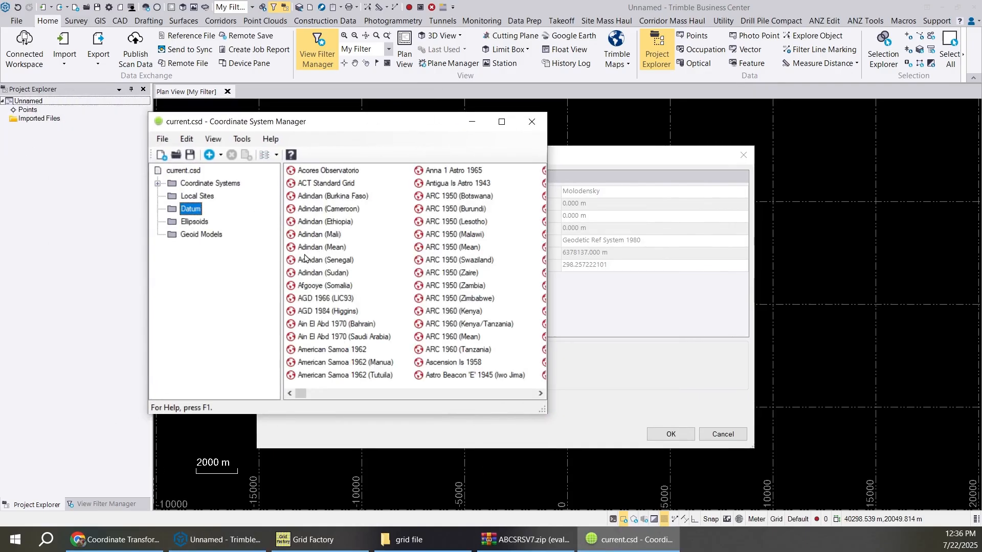
- Add a new datum to current.csd and name it NAD83OG
{"action": "right_click", "coordinate": [367, 246]}
{"action": "left_click", "coordinate": [417, 286]}
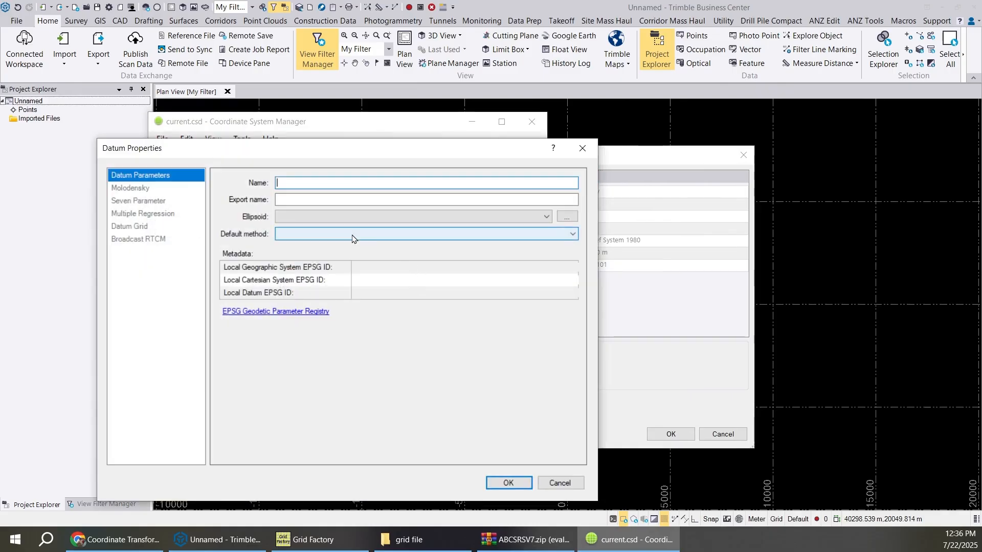
{"action": "type", "text": "NAD83"}
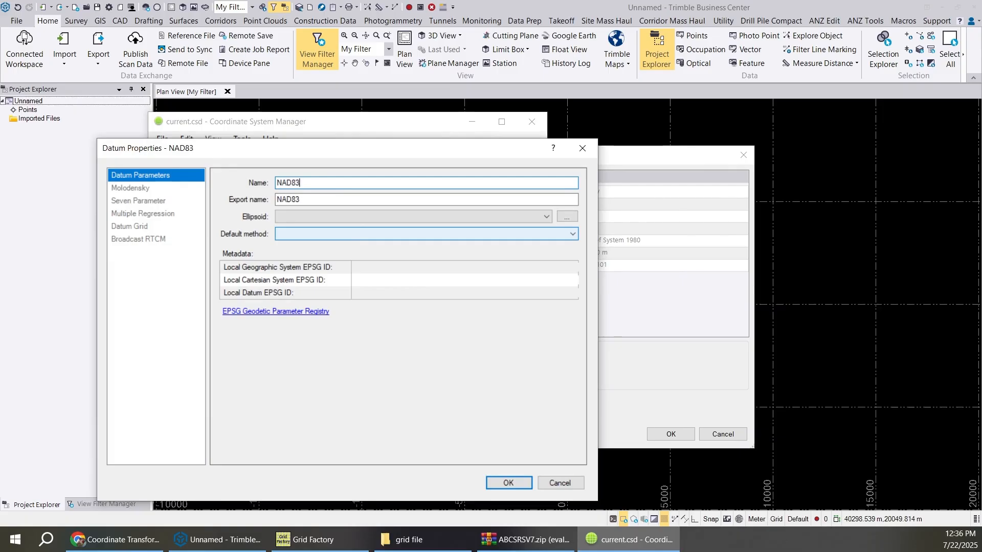
{"action": "type", "text": "OG"}
- Set the NAD83OG datum's ellipsoid to Geodetic Ref System 1980 and its default method to Datum Grid
{"action": "left_click", "coordinate": [546, 217]}
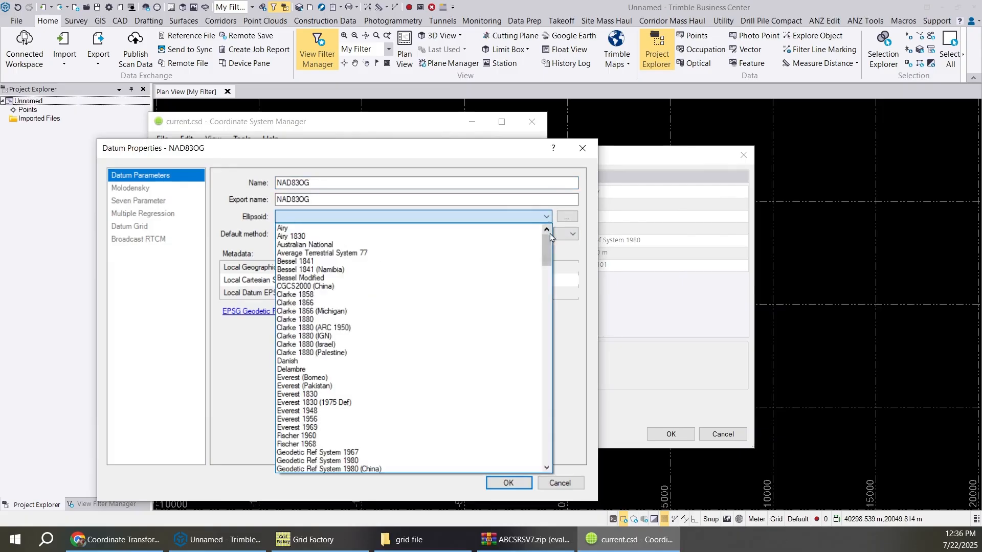
{"action": "scroll", "coordinate": [358, 378], "scroll_direction": "down", "scroll_amount": 1}
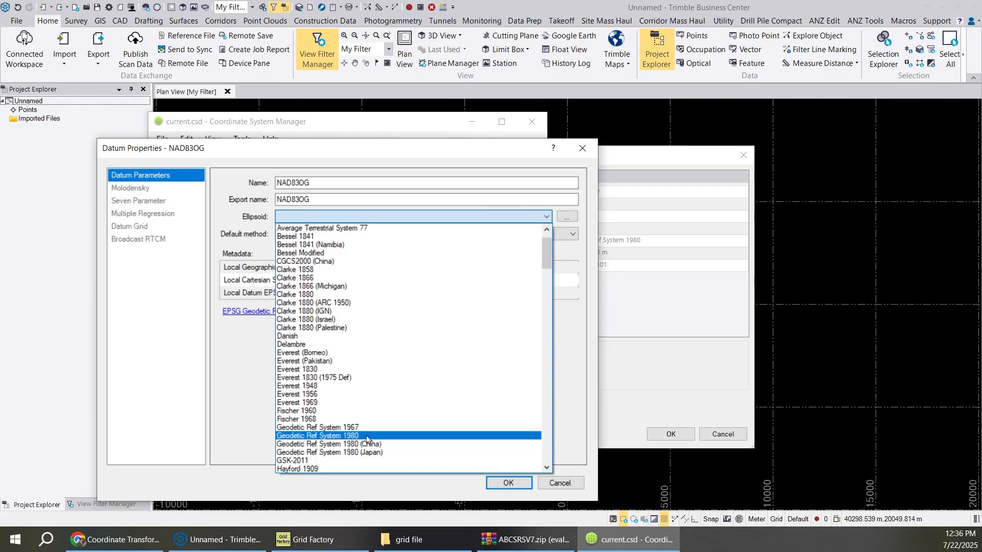
{"action": "left_click", "coordinate": [367, 435]}
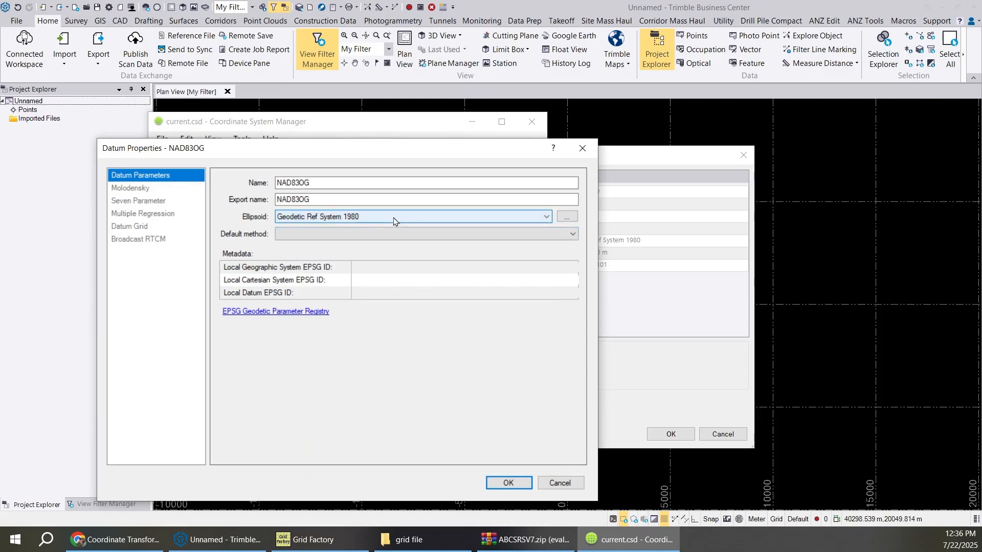
{"action": "left_click", "coordinate": [571, 233]}
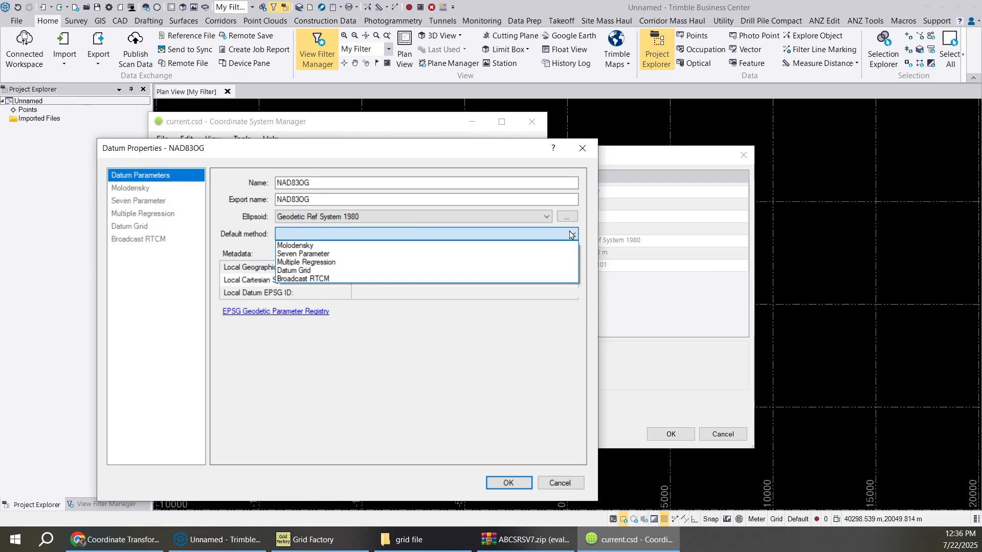
{"action": "left_click", "coordinate": [289, 271]}
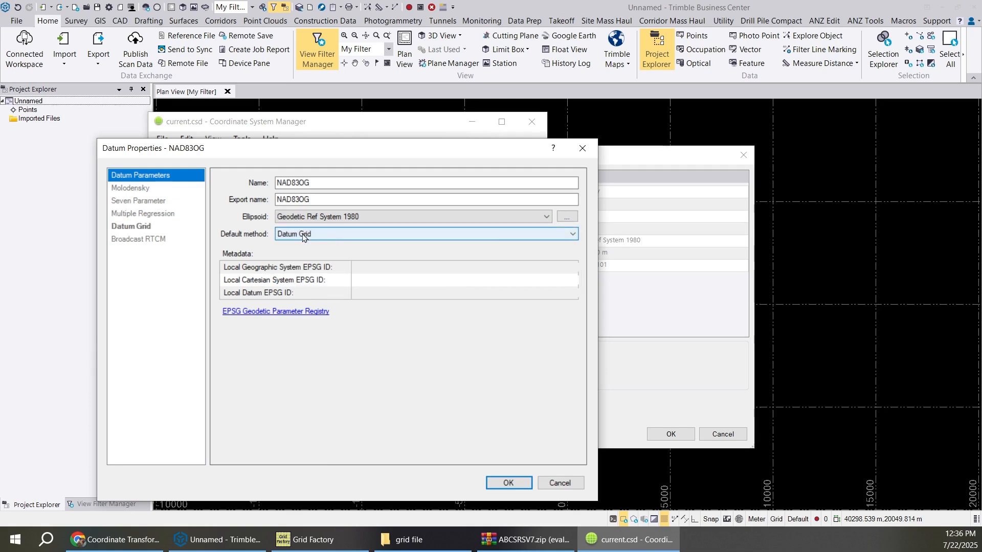
- Allow Datum Grid as a transformation method for NAD83OG, with ABCSRlat.dgf as latitude file and ABCSRlon.dgf as longitude file
{"action": "left_click", "coordinate": [129, 227]}
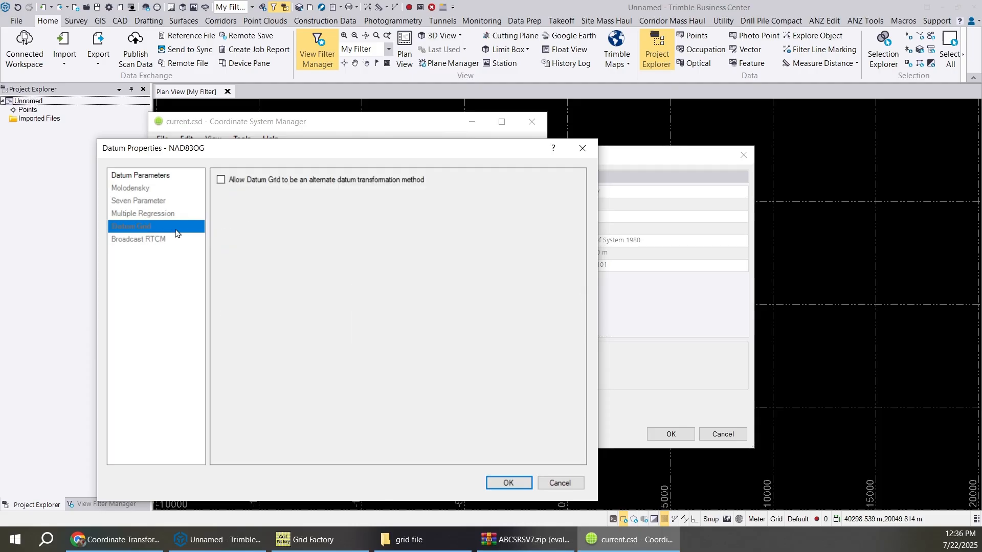
{"action": "left_click", "coordinate": [221, 180]}
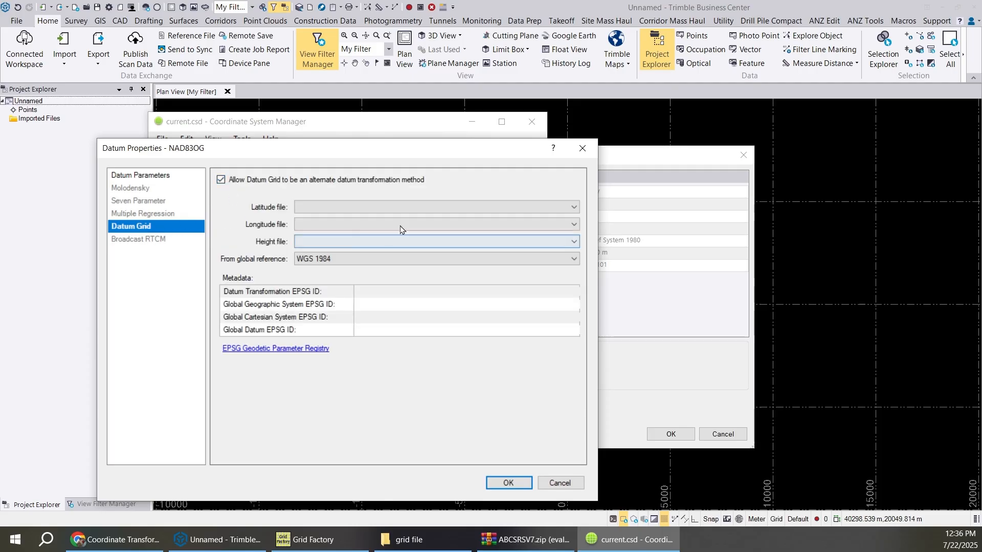
{"action": "left_click", "coordinate": [537, 207]}
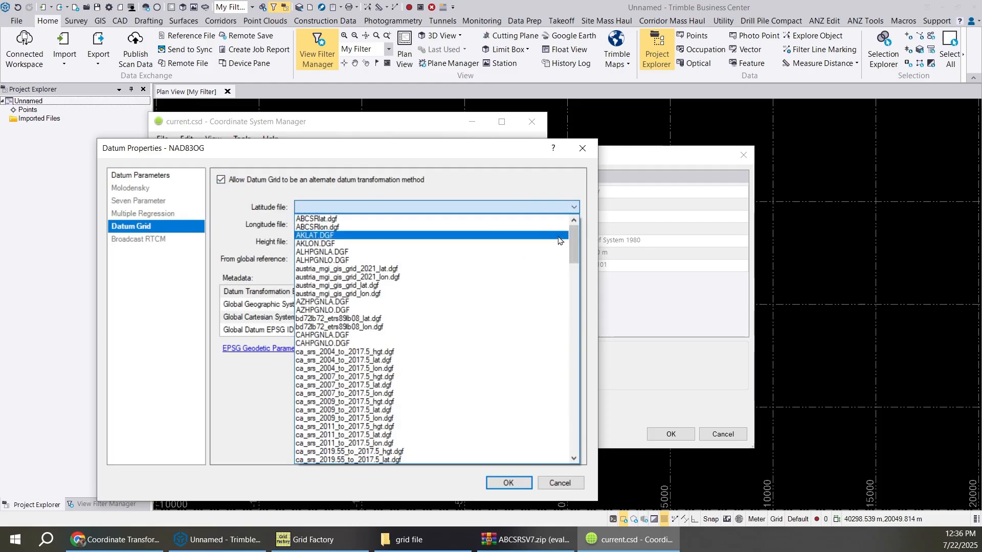
{"action": "left_click", "coordinate": [337, 219]}
{"action": "left_click", "coordinate": [345, 224]}
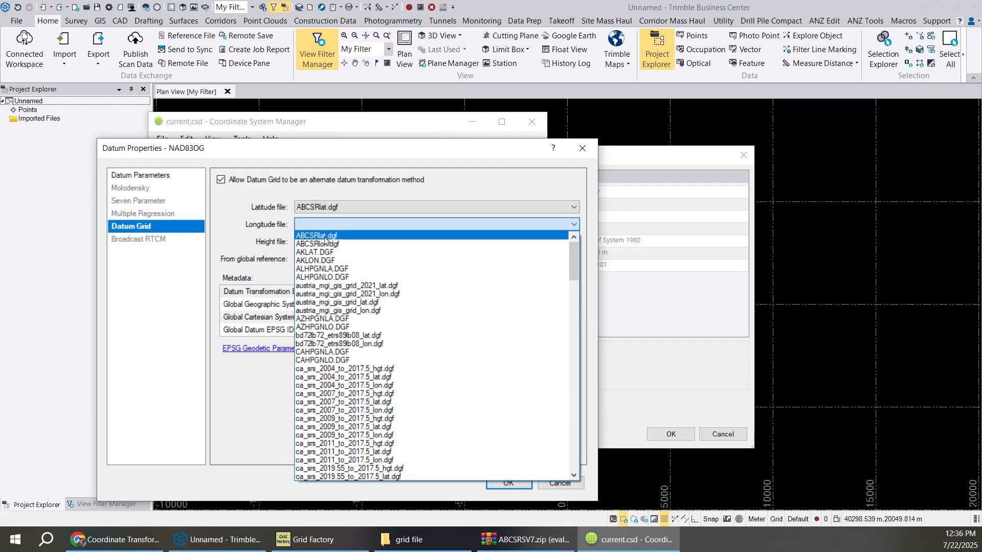
{"action": "left_click", "coordinate": [324, 243]}
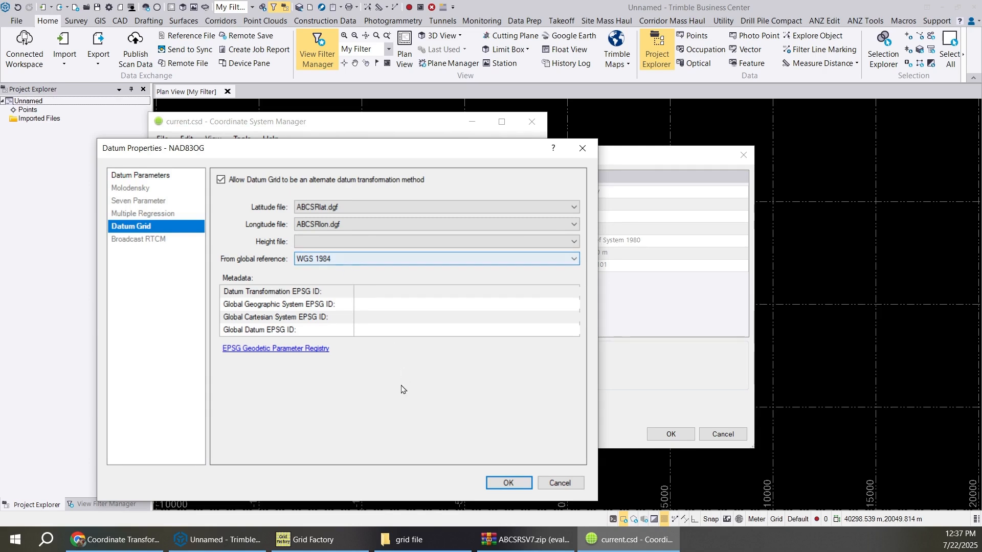
- Accept the NAD83OG datum properties and close Coordinate System Manager, saving the changes to current.csd
{"action": "left_click", "coordinate": [508, 482]}
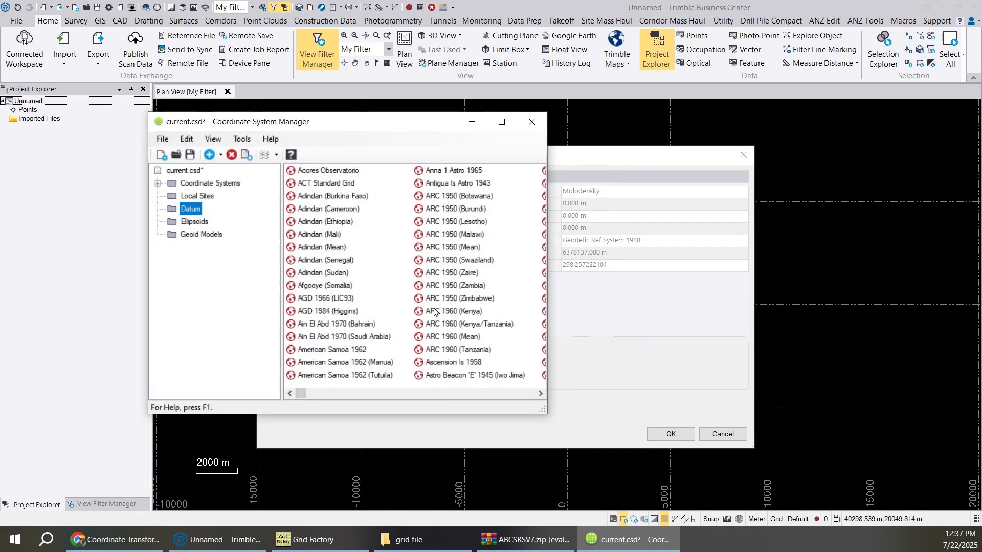
{"action": "left_click", "coordinate": [531, 123]}
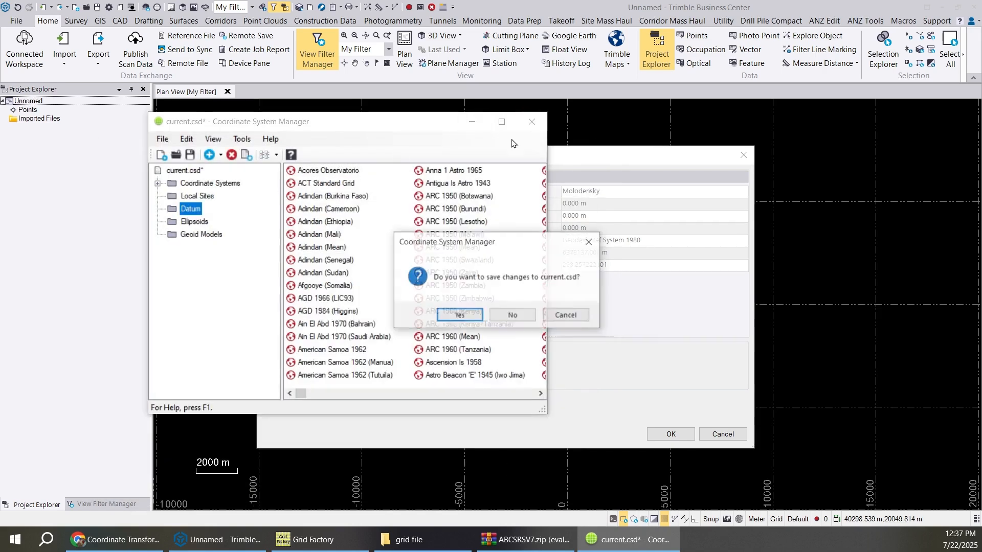
{"action": "left_click", "coordinate": [459, 315]}
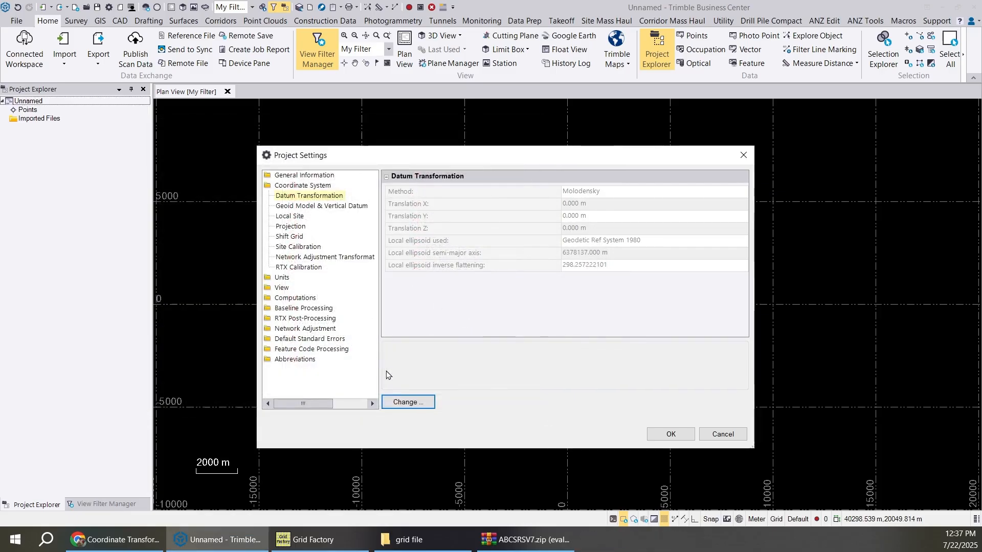
- Change the project's horizontal datum to NAD83OG with the Grid Definition method and apply the project settings
{"action": "left_click", "coordinate": [401, 402]}
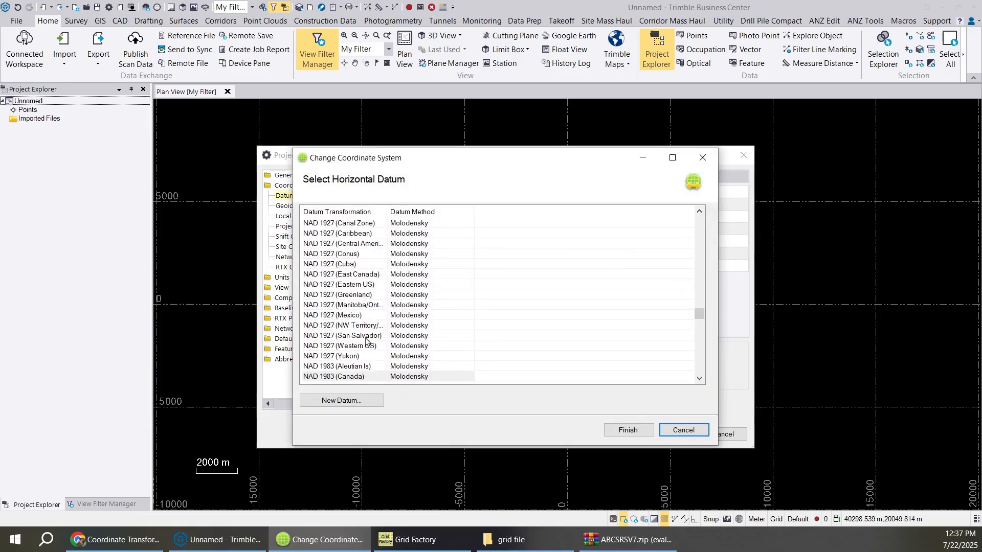
{"action": "scroll", "coordinate": [366, 340], "scroll_direction": "down", "scroll_amount": 2}
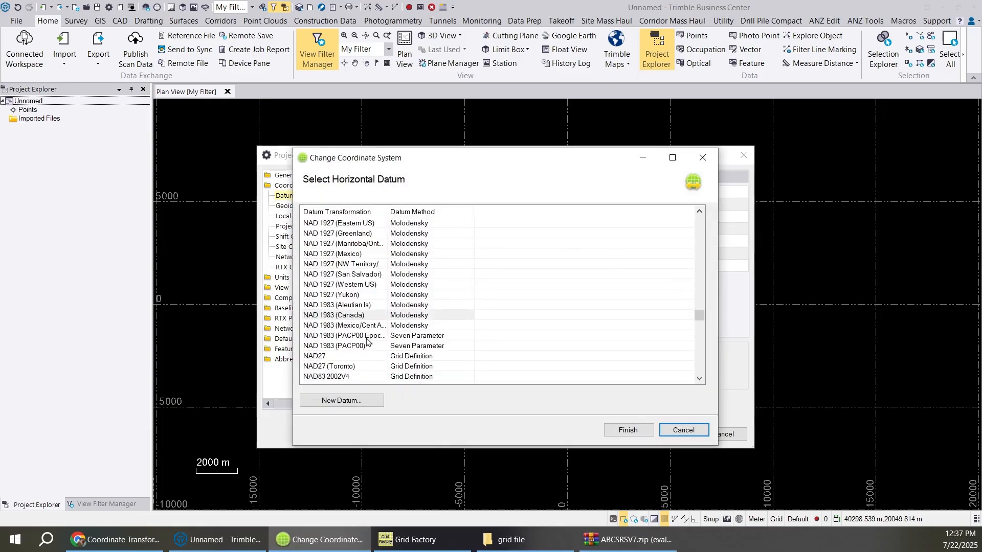
{"action": "scroll", "coordinate": [367, 335], "scroll_direction": "up", "scroll_amount": 4}
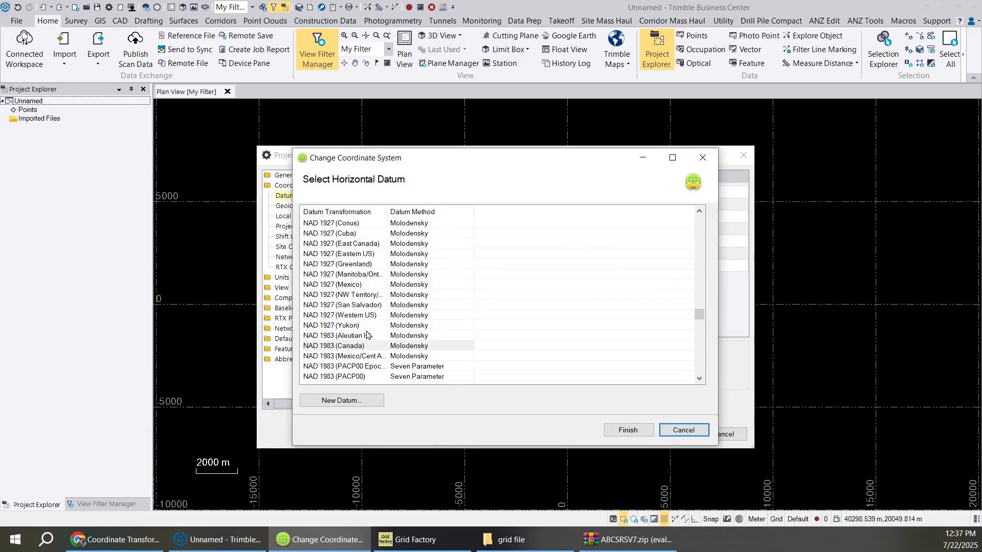
{"action": "scroll", "coordinate": [367, 335], "scroll_direction": "down", "scroll_amount": 10}
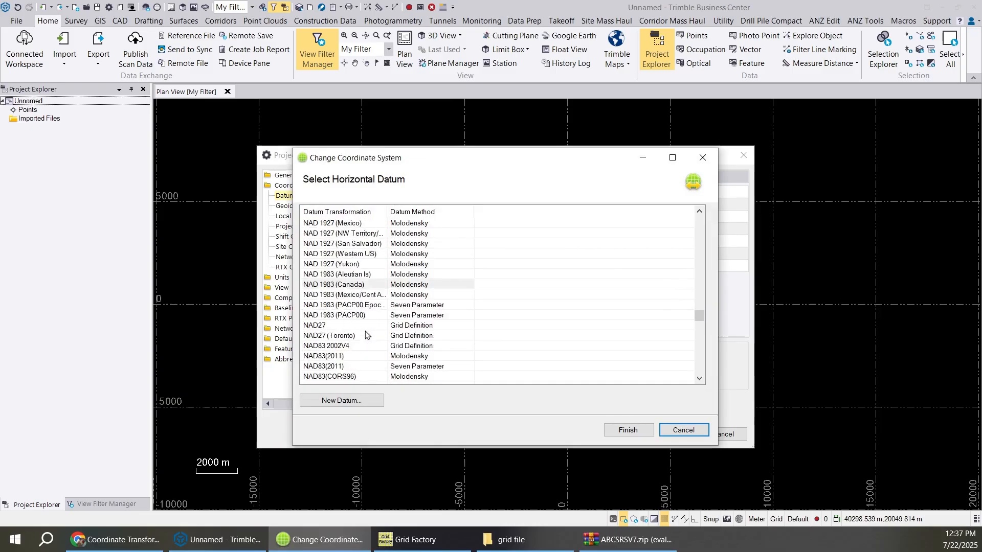
{"action": "scroll", "coordinate": [365, 335], "scroll_direction": "down", "scroll_amount": 2}
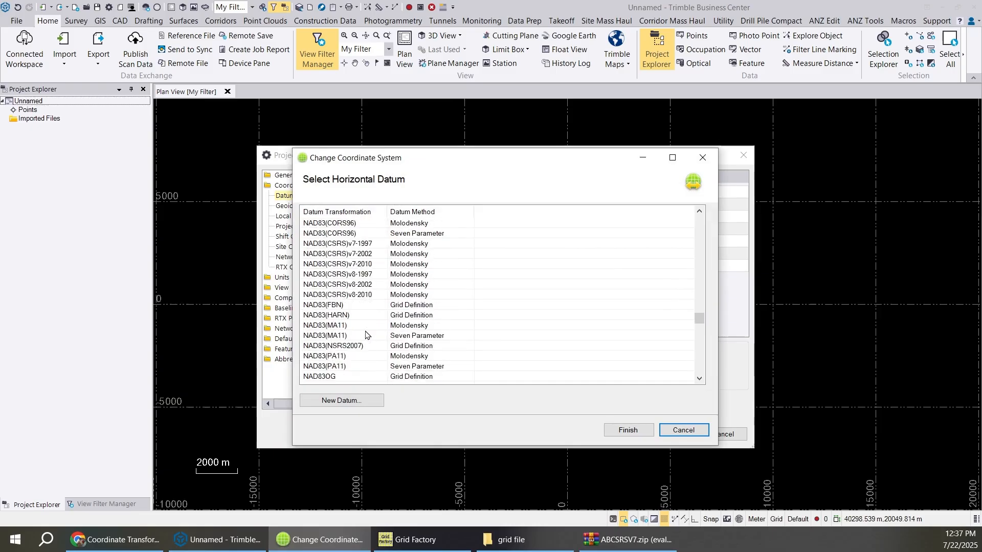
{"action": "left_click", "coordinate": [323, 347]}
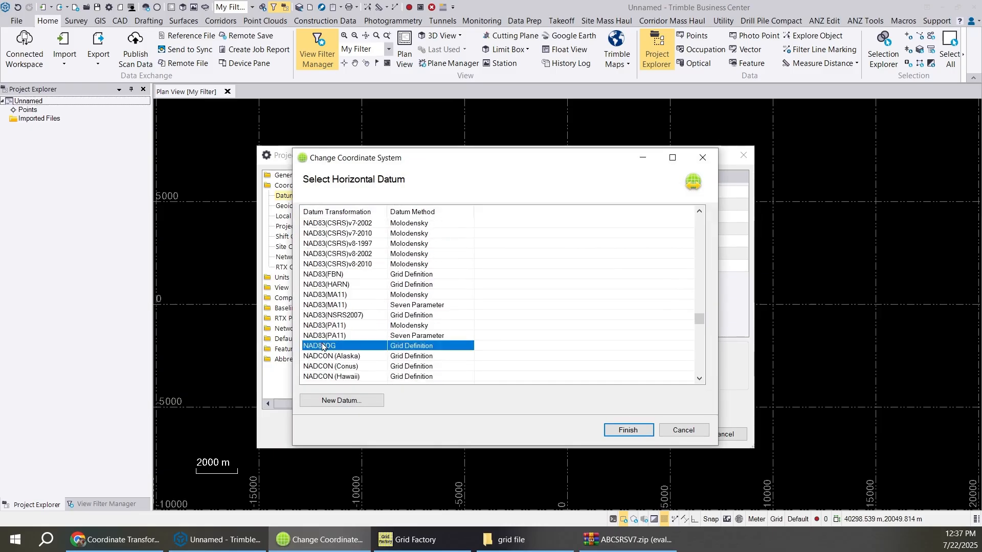
{"action": "left_click", "coordinate": [622, 433]}
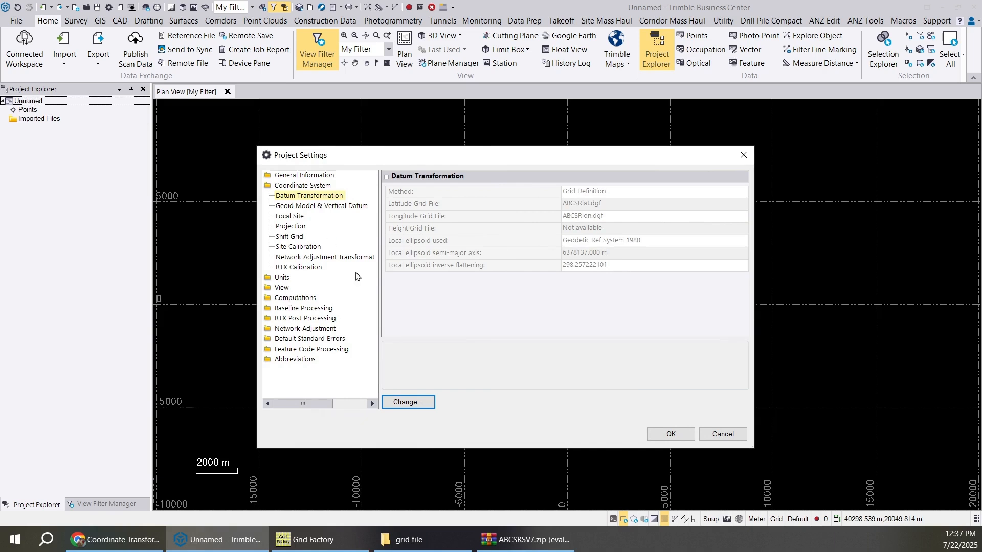
{"action": "left_click", "coordinate": [664, 432]}
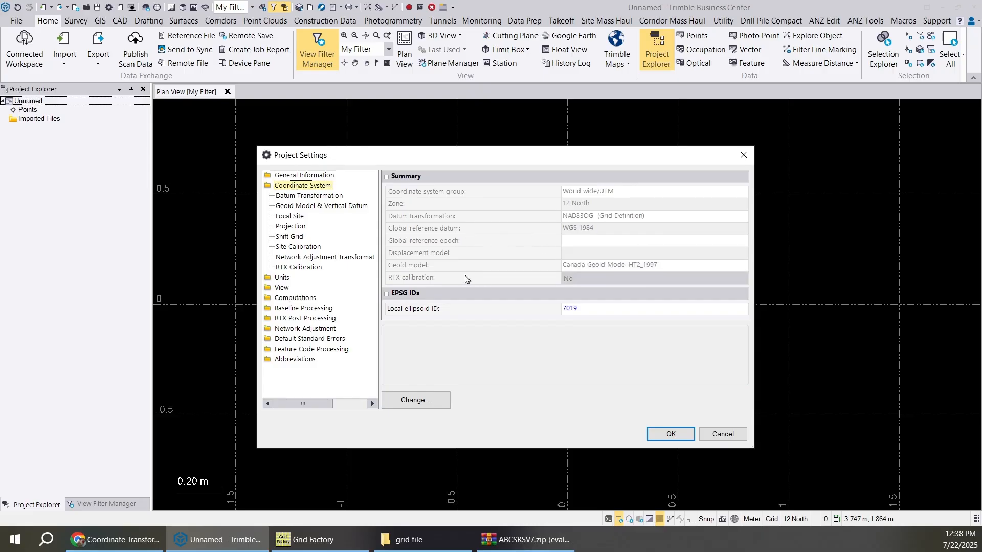
- Close the project's coordinate system summary and switch to the Grid Factory map
{"action": "left_click", "coordinate": [683, 434]}
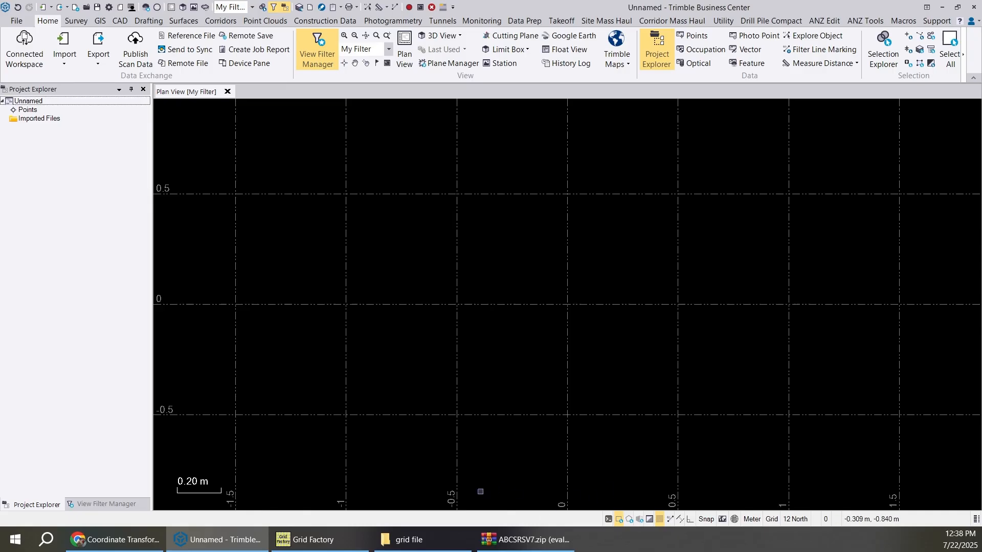
{"action": "left_click", "coordinate": [313, 540]}
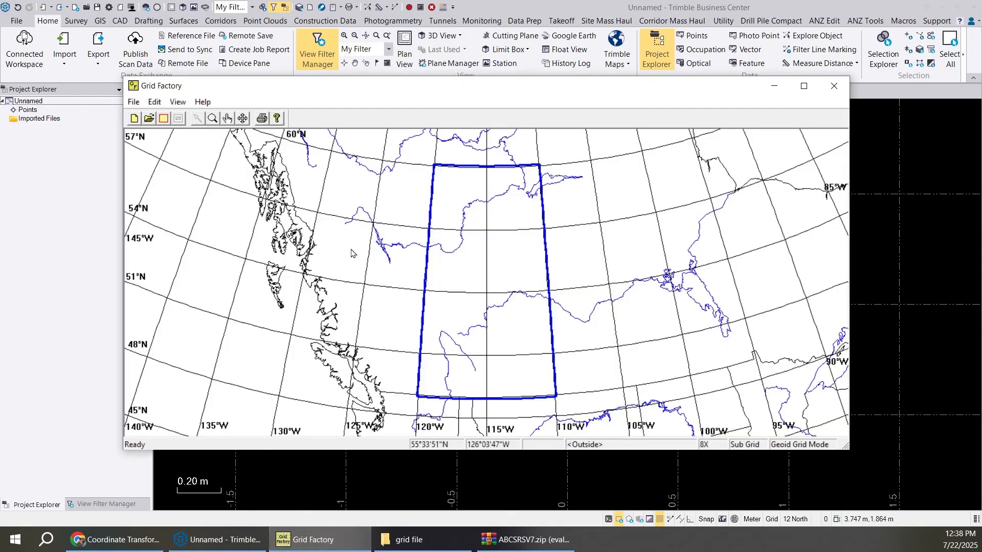